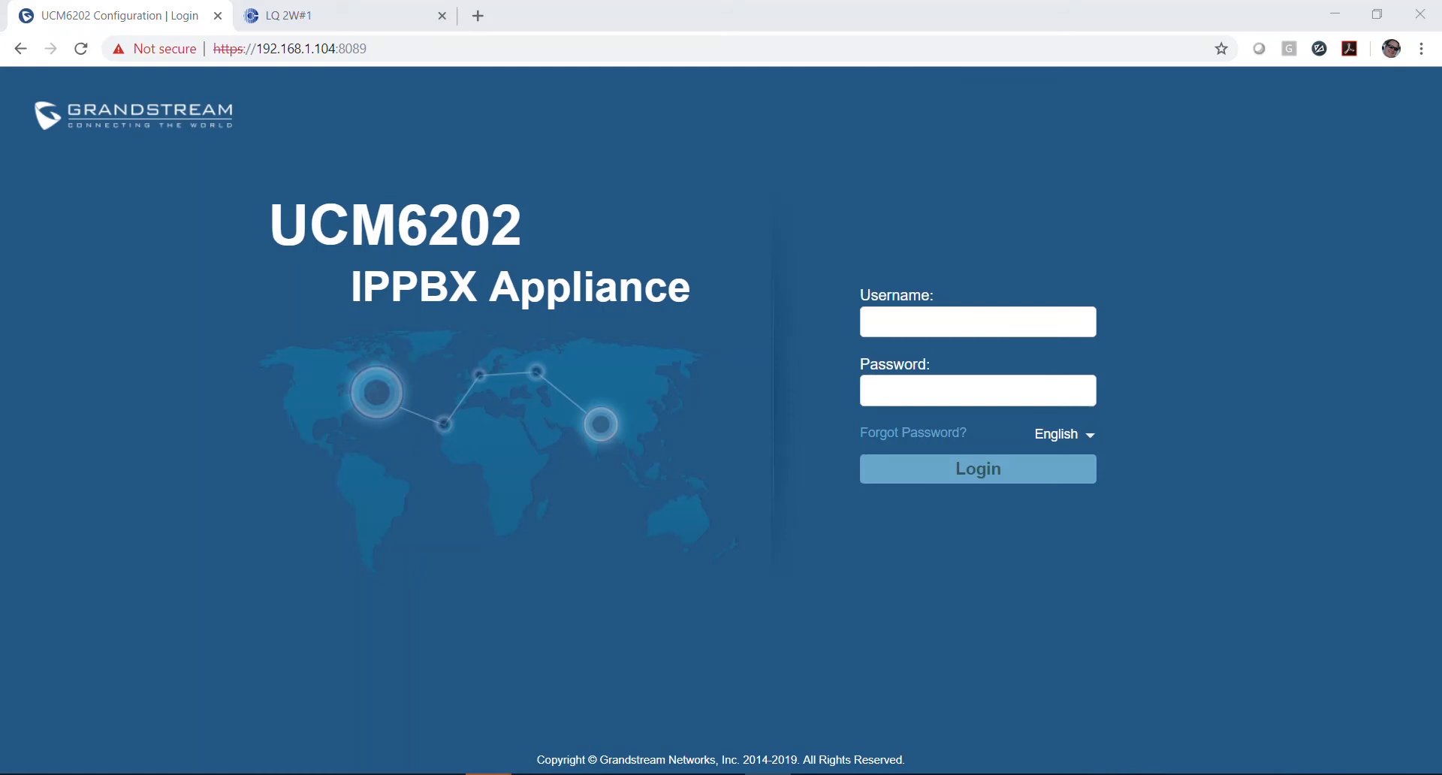
Step: Log in to the UCM6202 as admin with the administrator password
left_click(1011, 318)
type("admin")
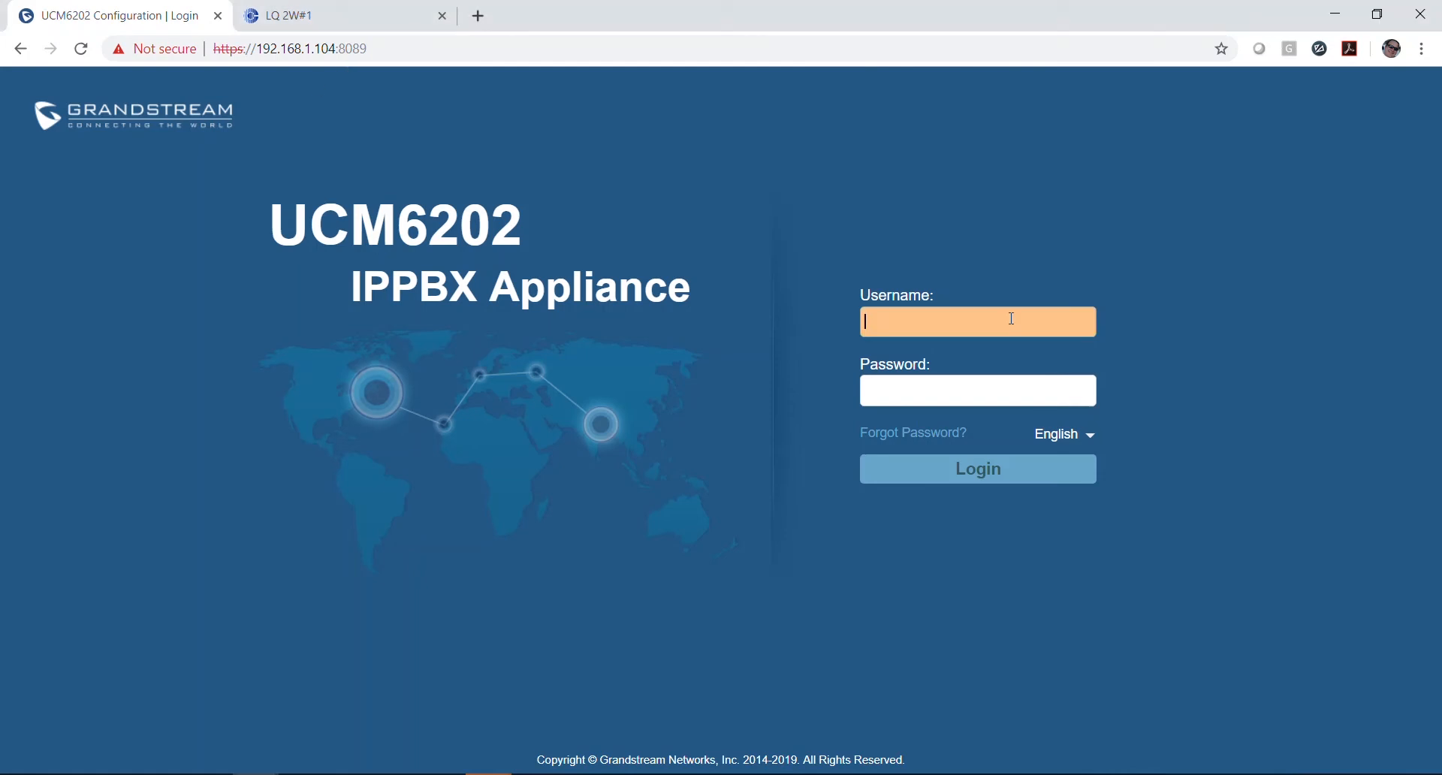
key("Tab")
type("•••••••••")
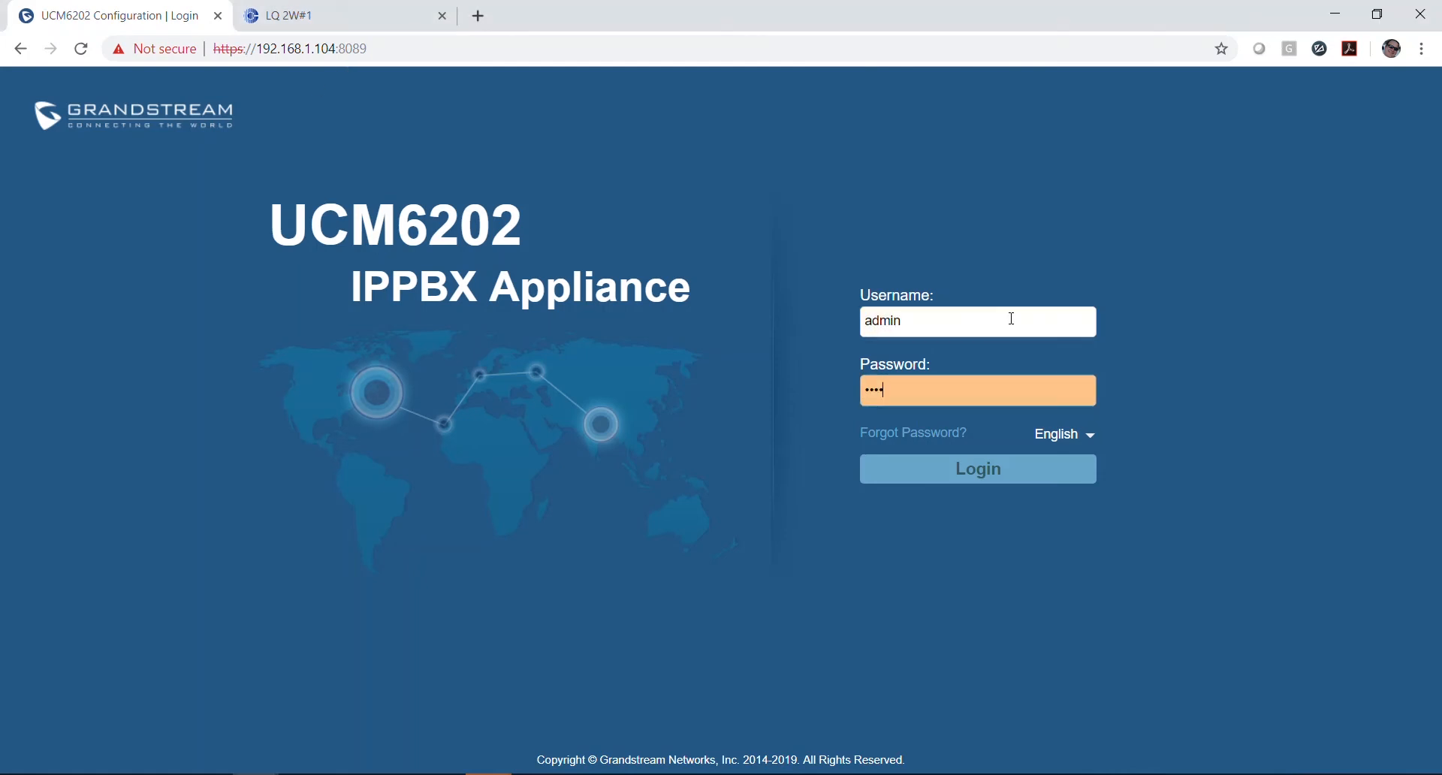
type("•••")
key("Return")
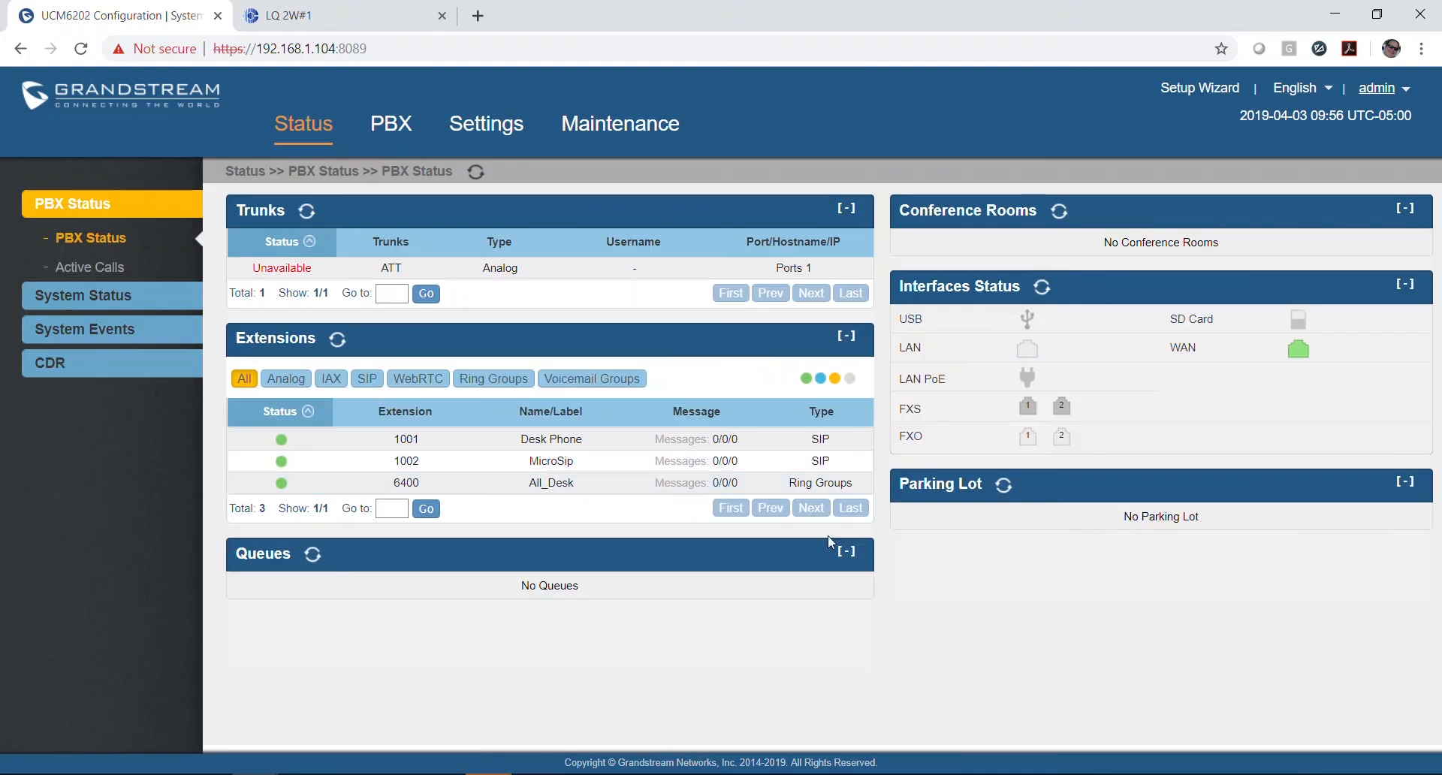
Step: Go to PBX > Extensions, which lists 1001 and 1002, and expand the Create New Extension menu
left_click(384, 129)
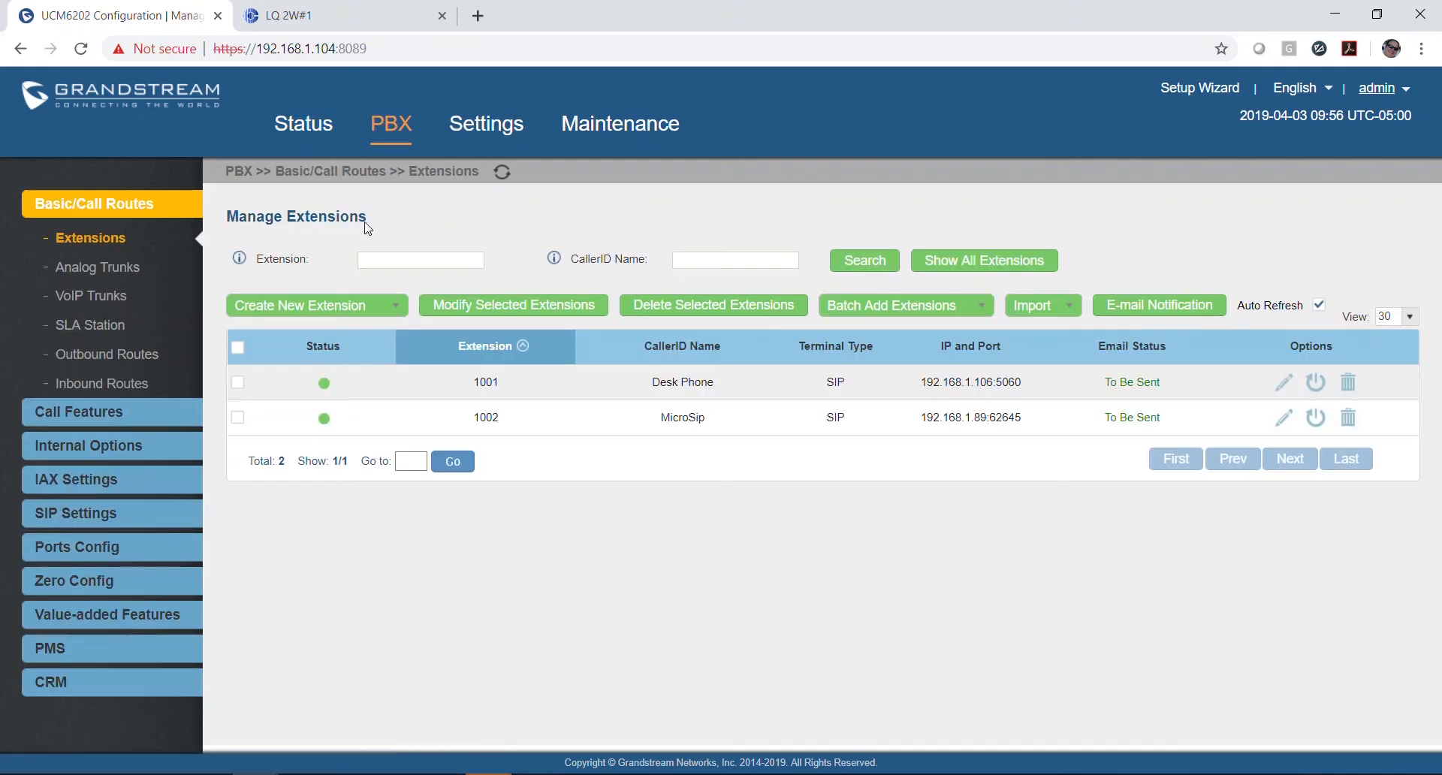
left_click(104, 242)
left_click_drag(0, 30, 403, 60)
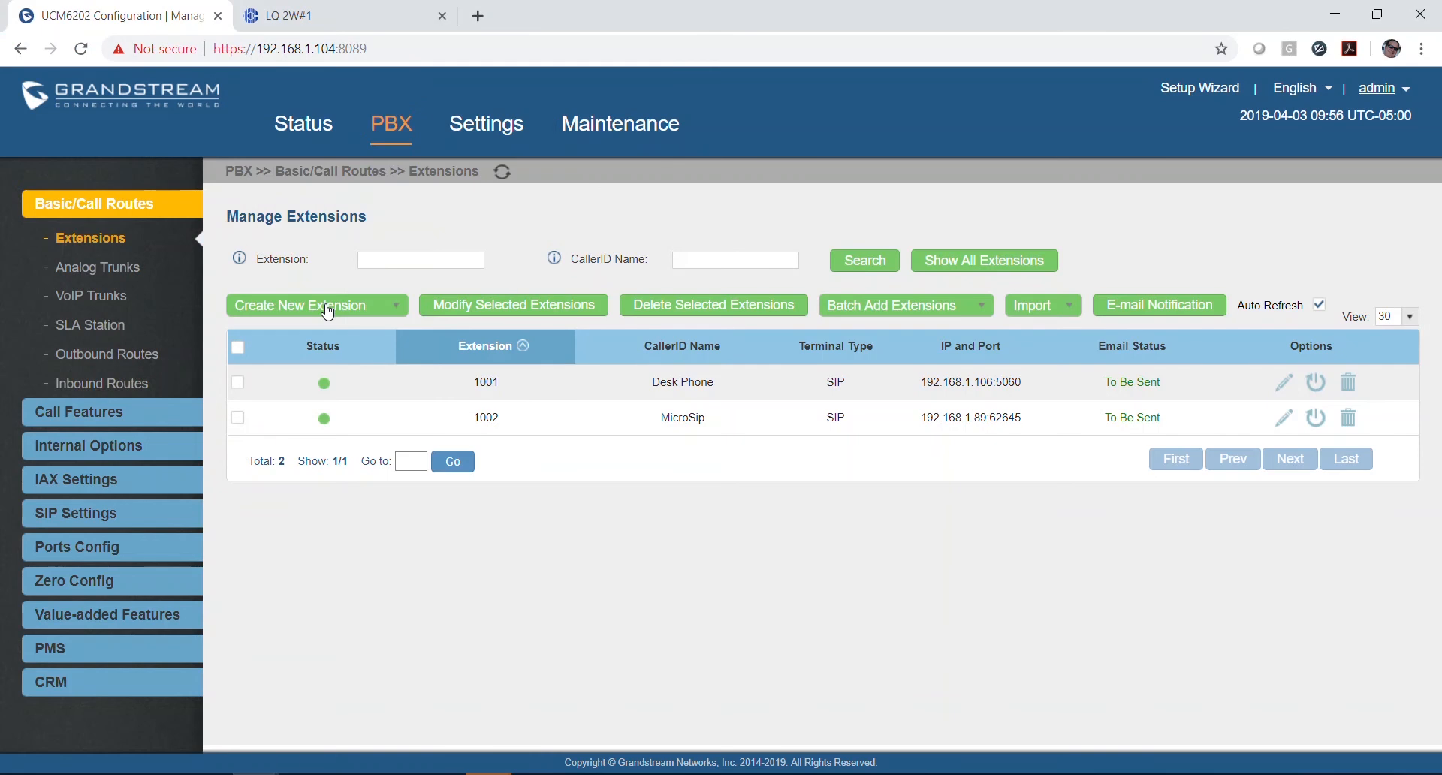
left_click(327, 311)
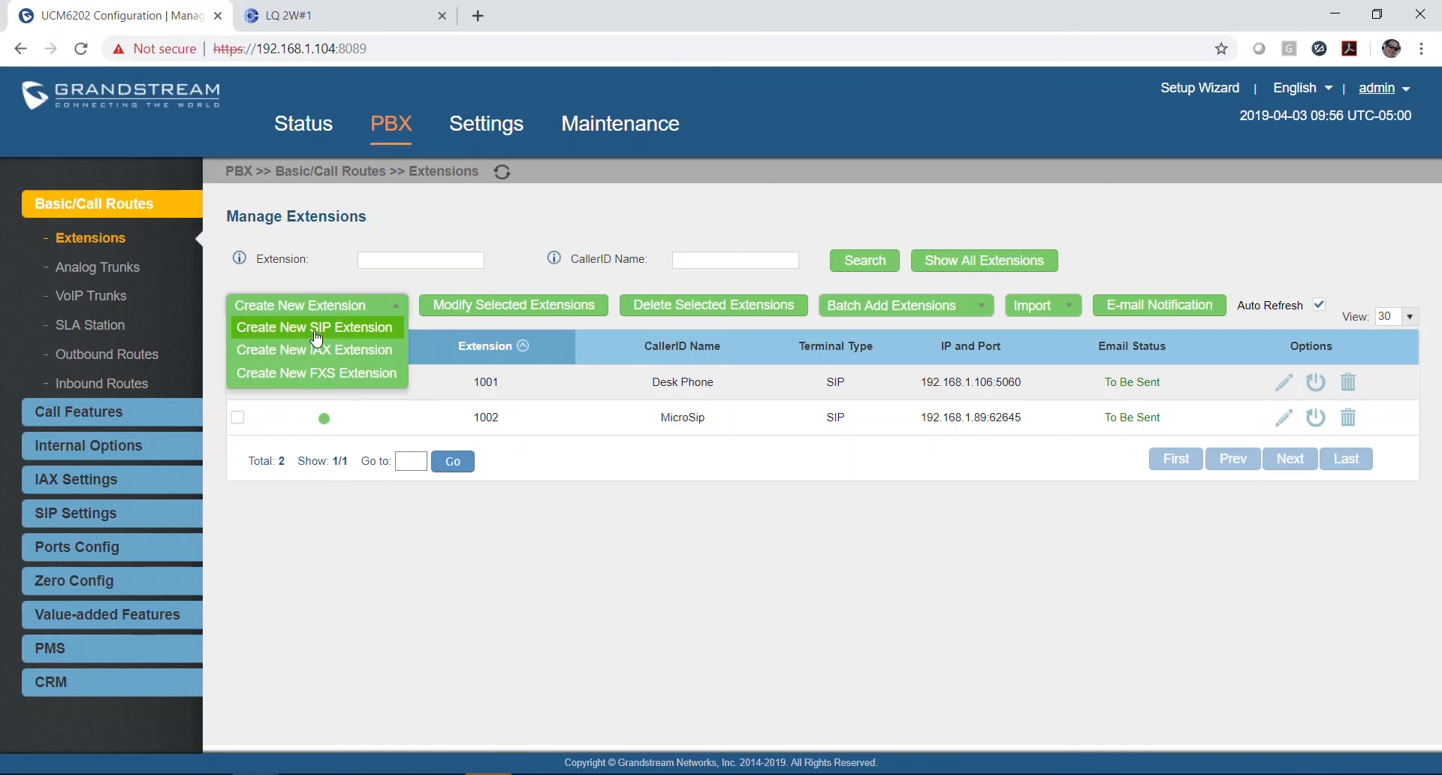
Step: Start a new SIP extension numbered 1010 with voicemail disabled and first name LQ1
left_click(315, 330)
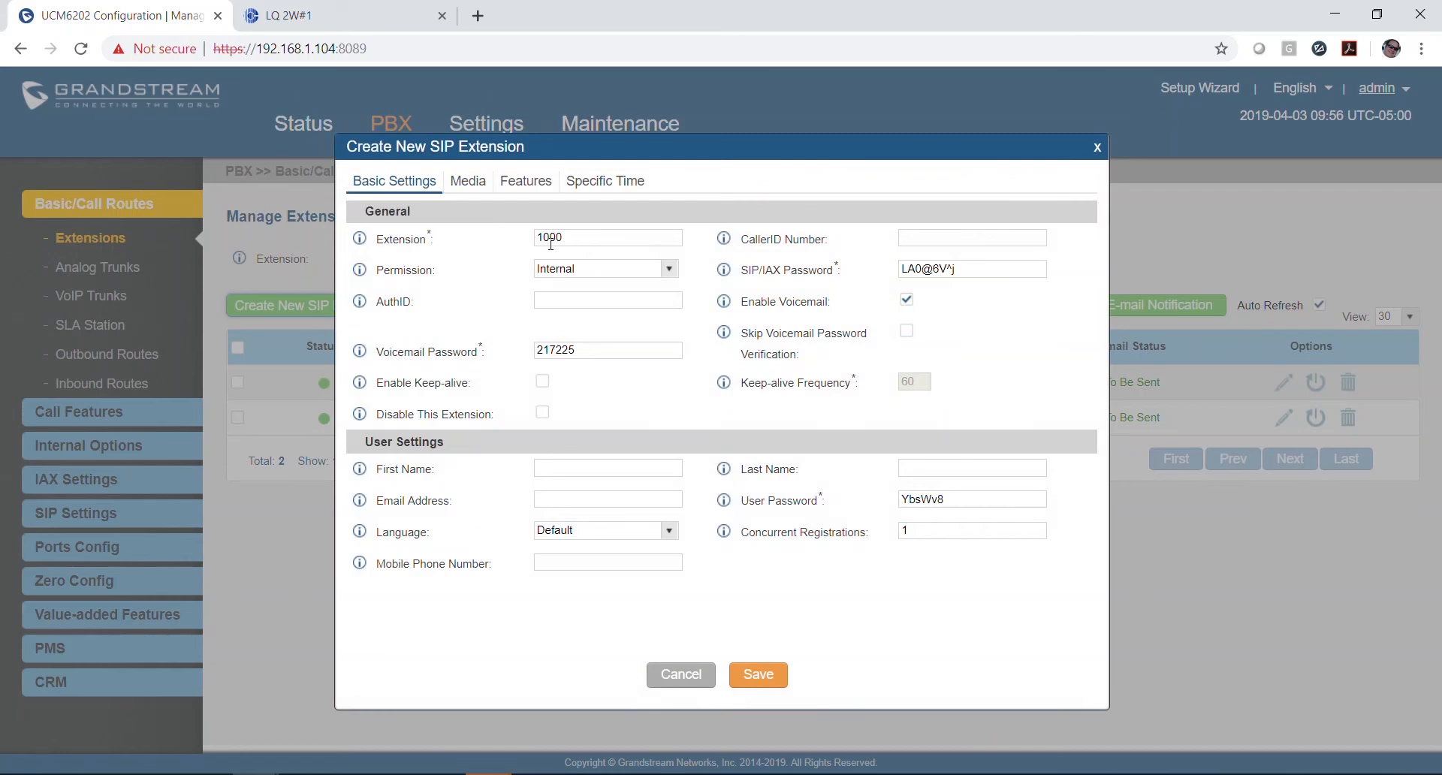
double_click(577, 240)
type("1010")
left_click(907, 302)
left_click(906, 301)
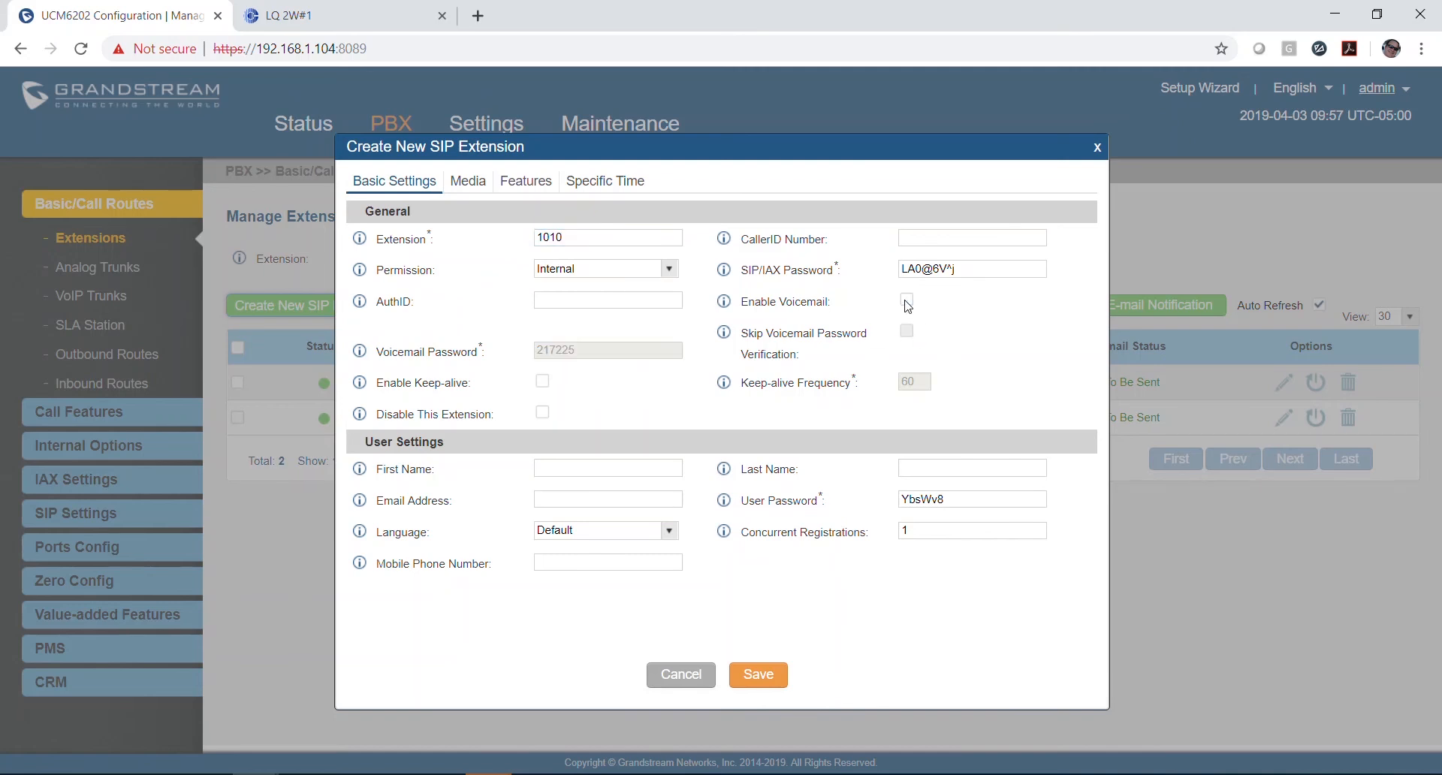
left_click(596, 464)
type("LQ1")
Step: Replace the generated SIP/IAX and user passwords with a new password and save the extension
left_click(970, 267)
key("BackSpace")
key("BackSpace")
key("BackSpace")
key("BackSpace")
key("BackSpace")
key("BackSpace")
key("BackSpace")
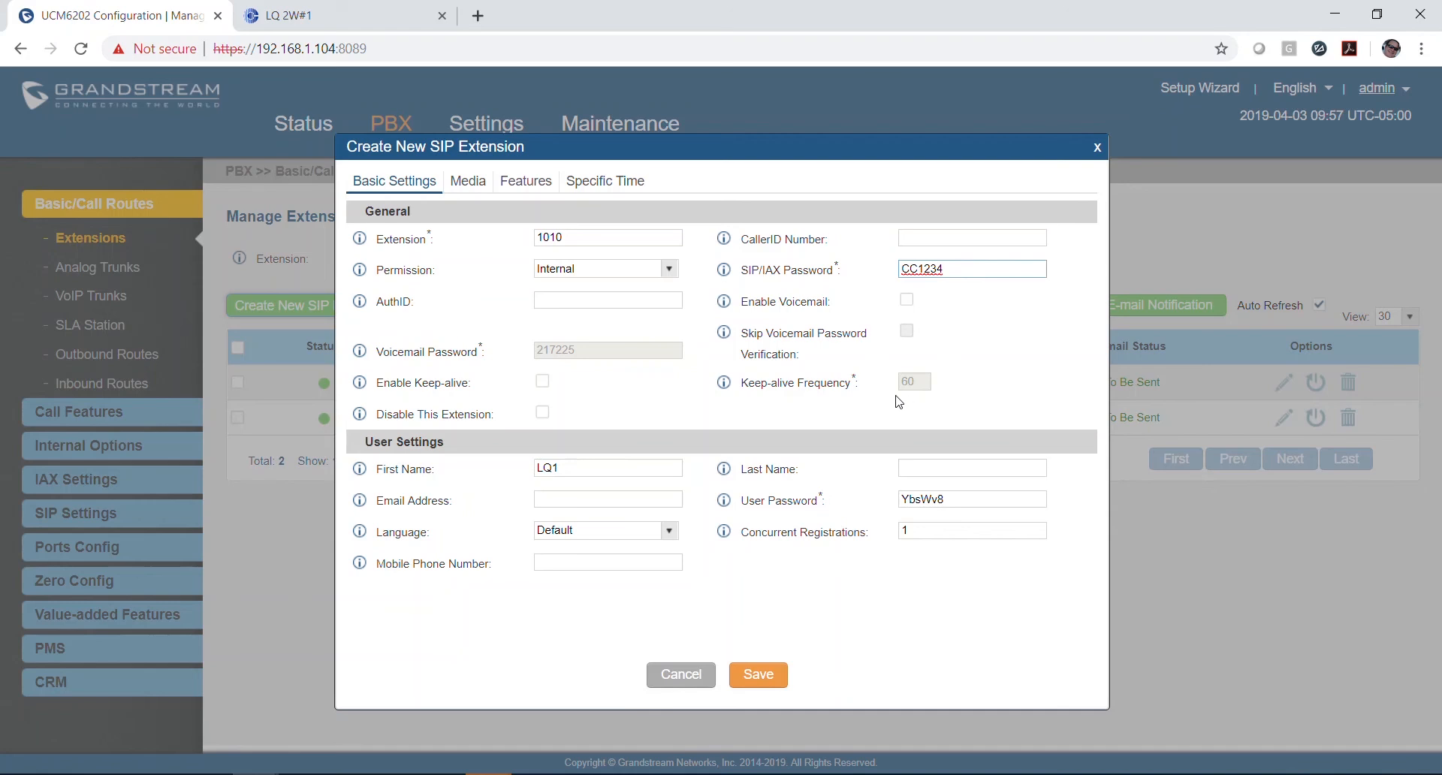
double_click(963, 499)
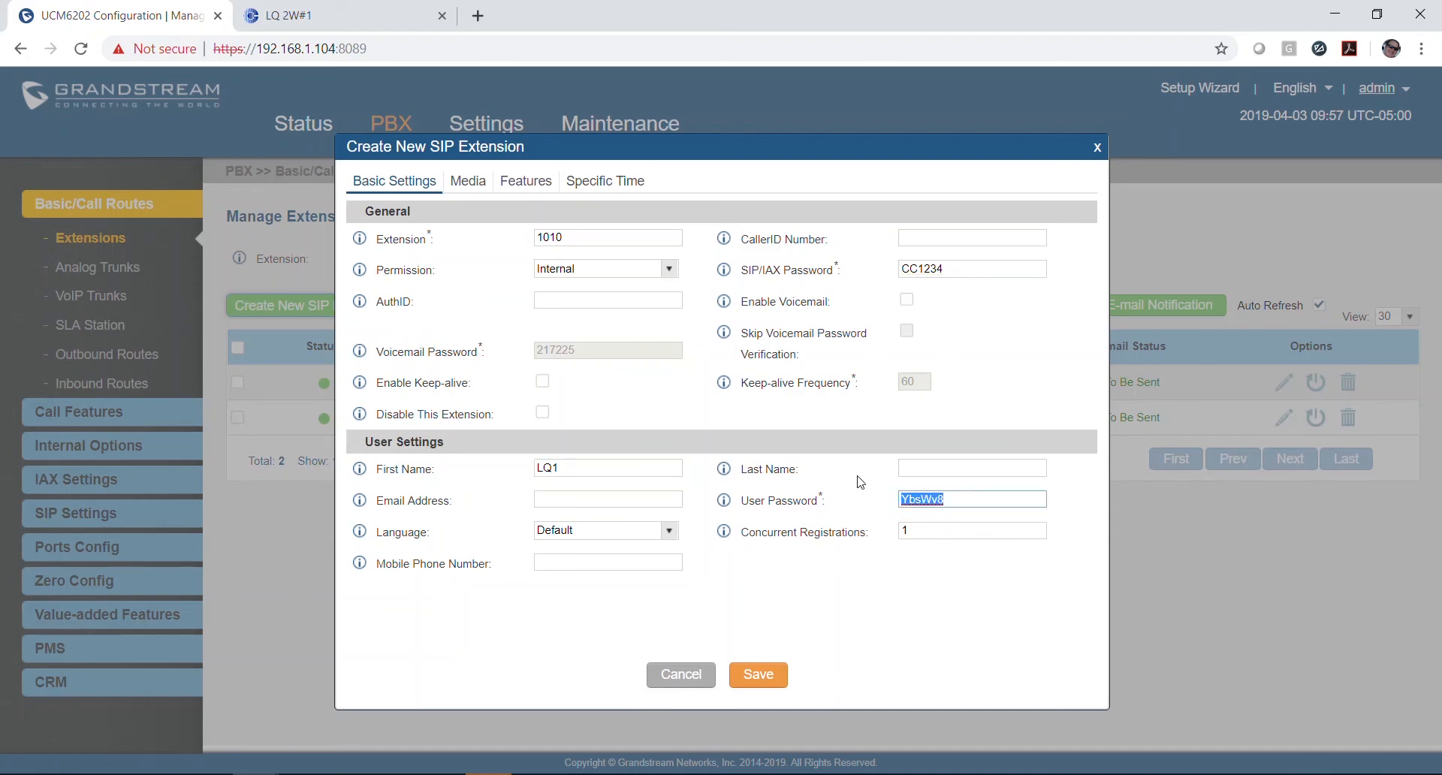
left_click(748, 680)
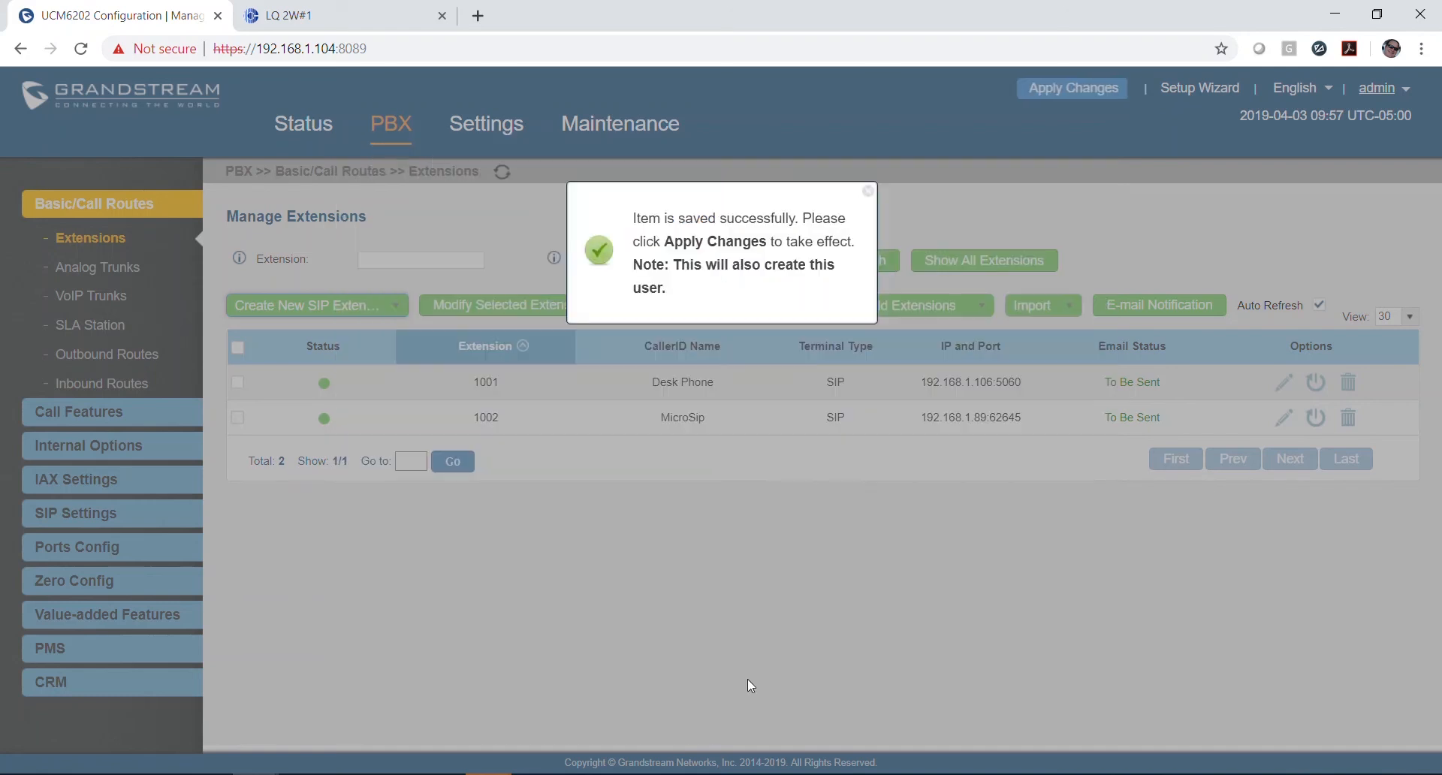
Step: Apply the pending changes so extension 1010 (LQ1) is listed, then go to the LQ 2W#1 tab
left_click(867, 197)
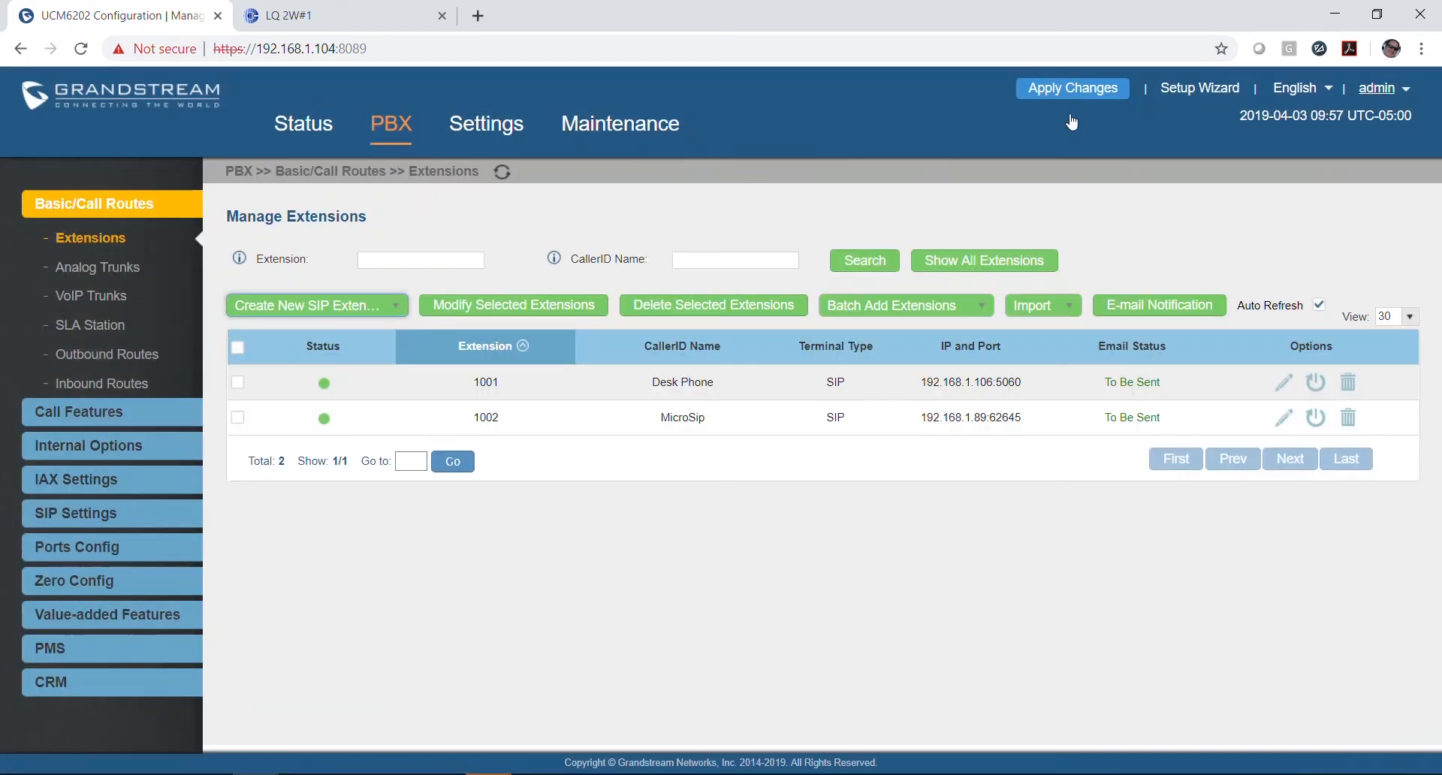
left_click(1079, 88)
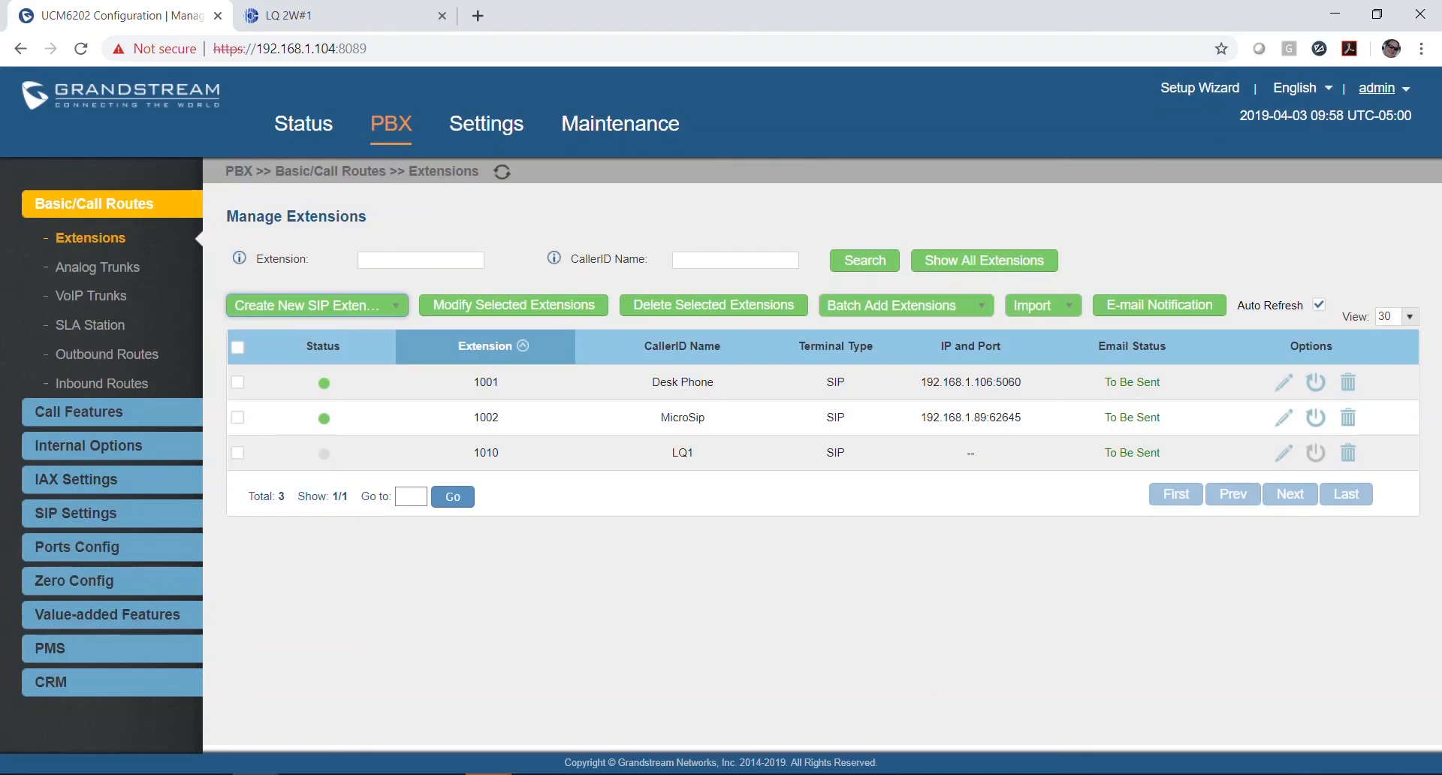
left_click(400, 16)
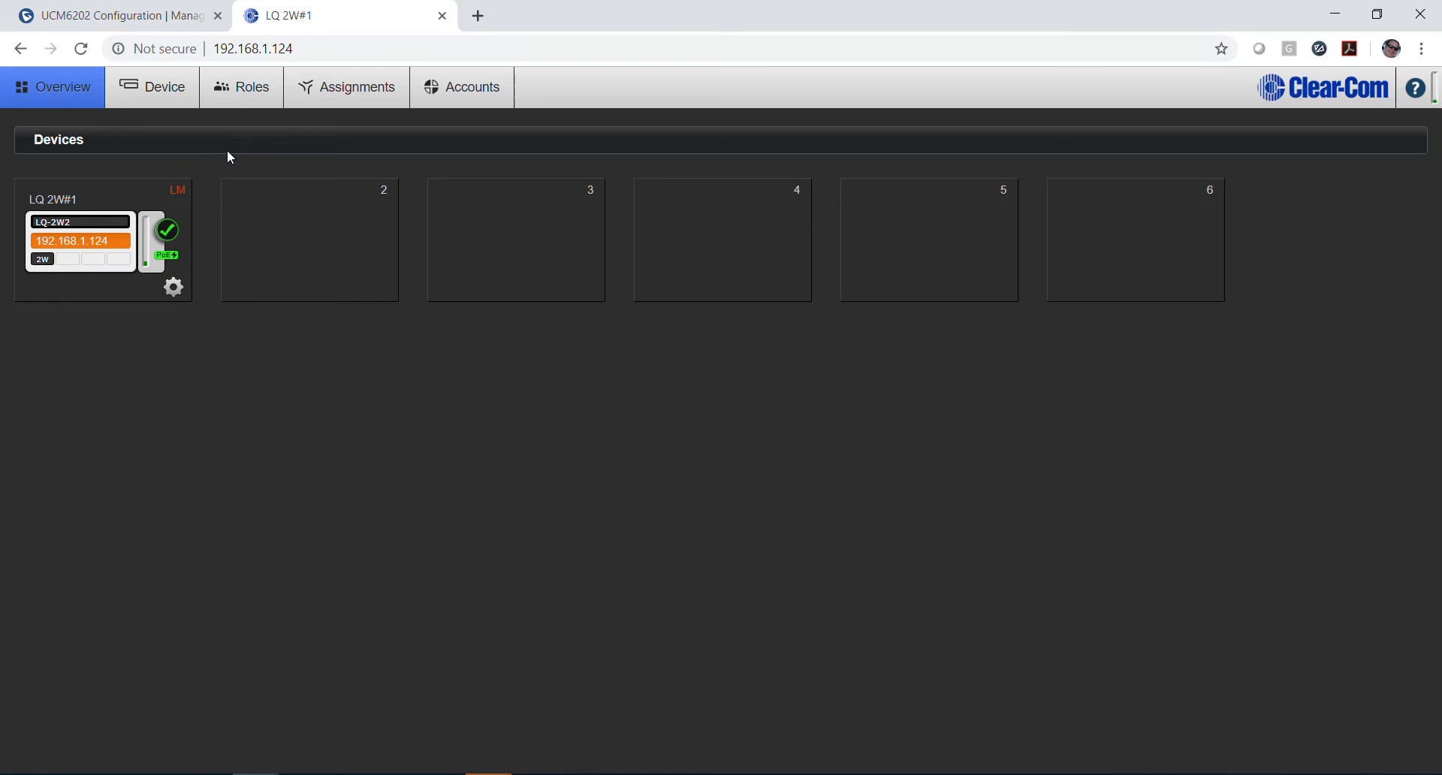
Step: Under Accounts > SIP on the LQ device, add a SIP server entry labelled SIP 1
left_click(447, 104)
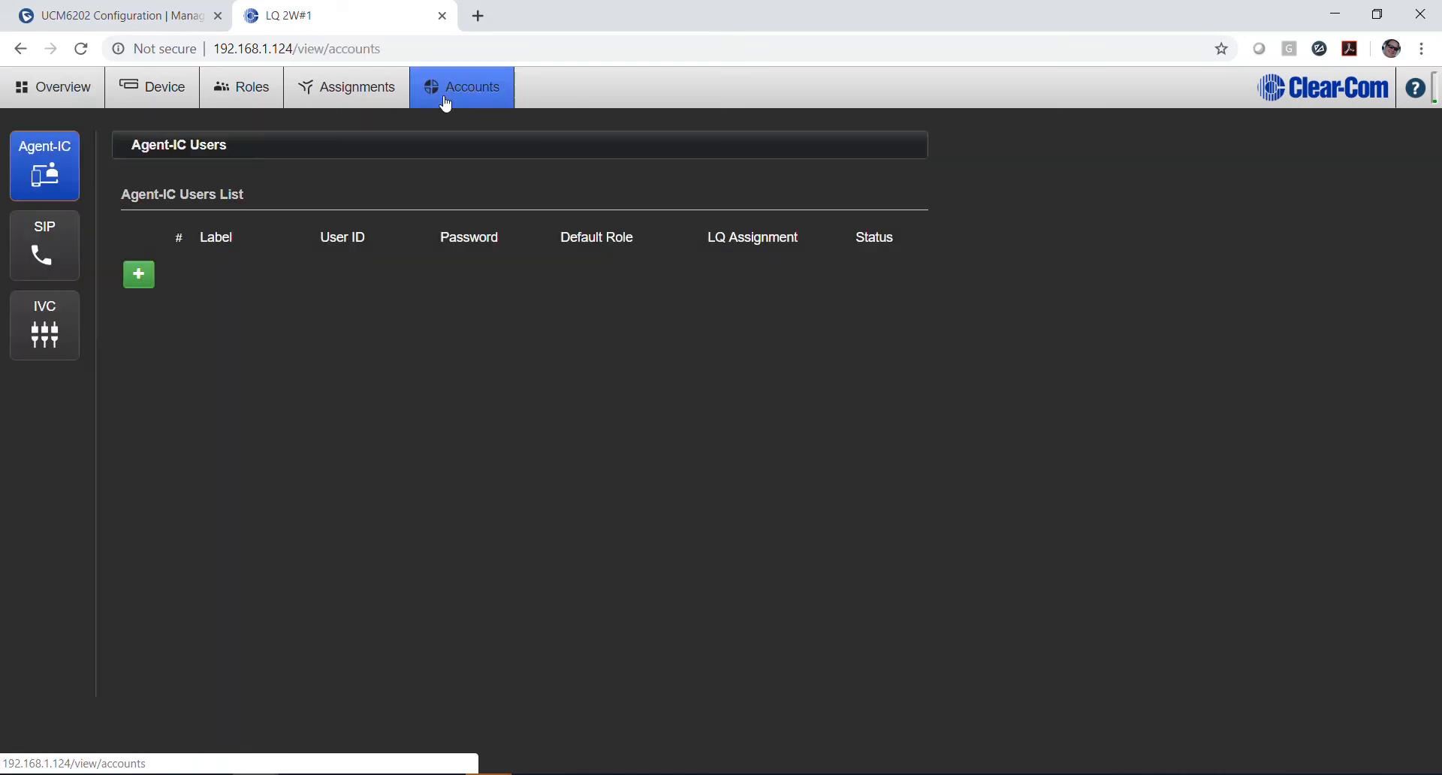
left_click(58, 253)
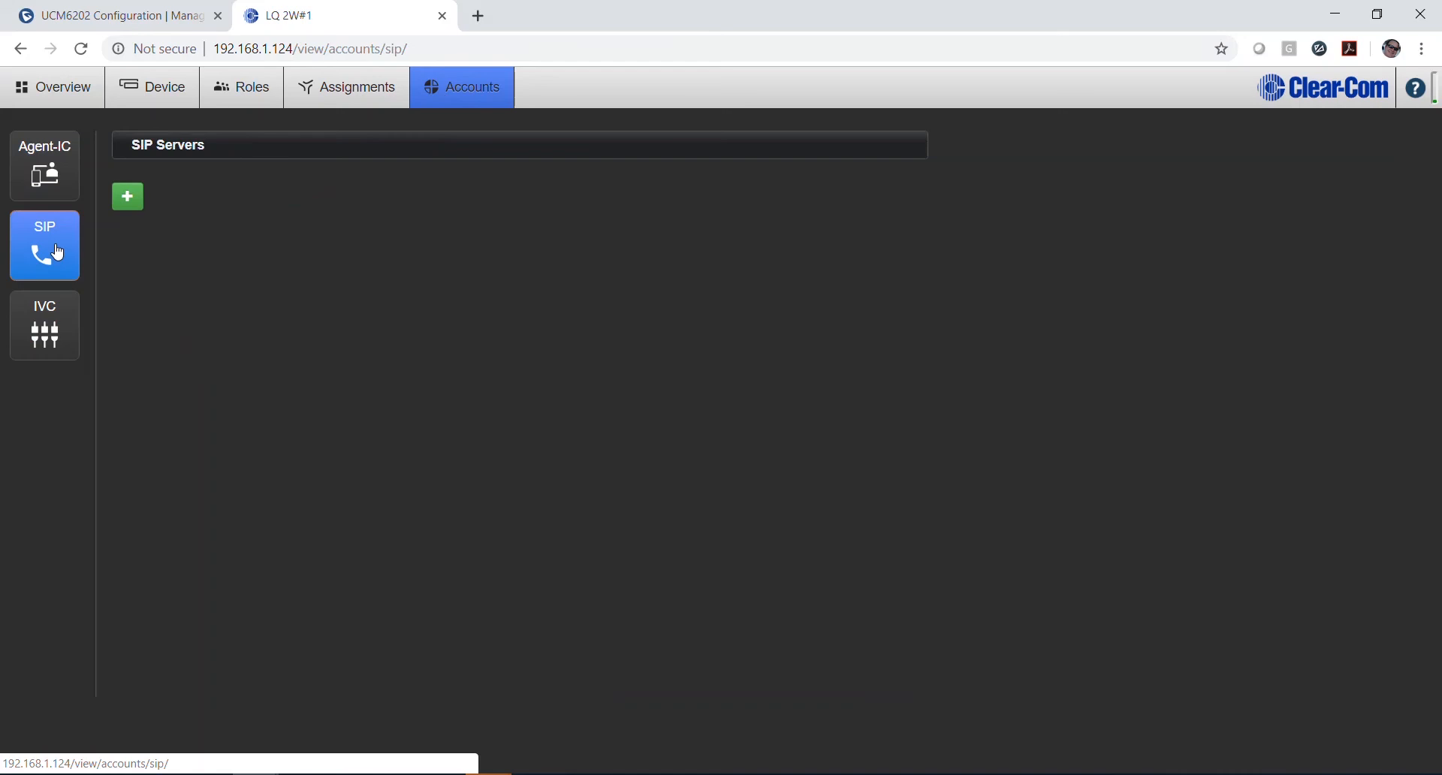
left_click(138, 198)
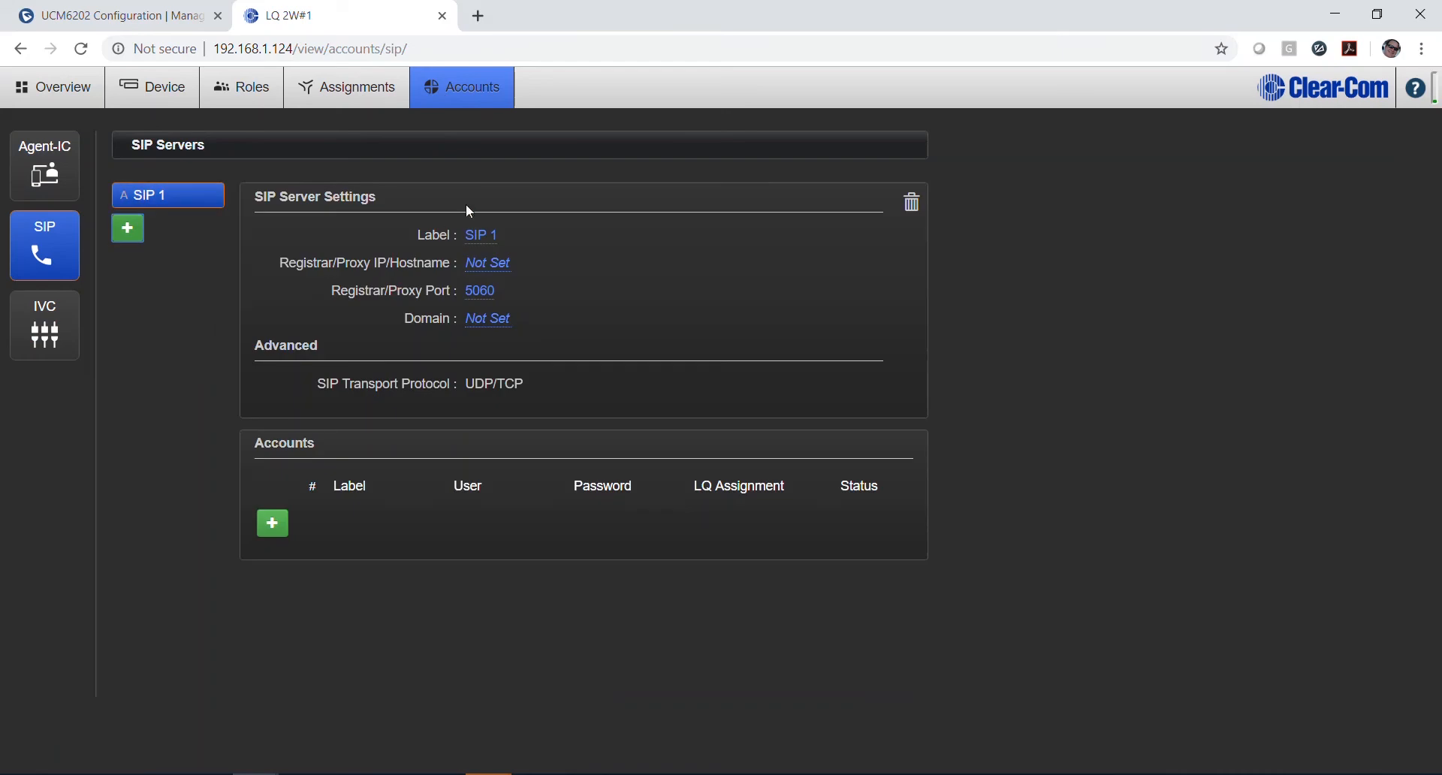
left_click(487, 235)
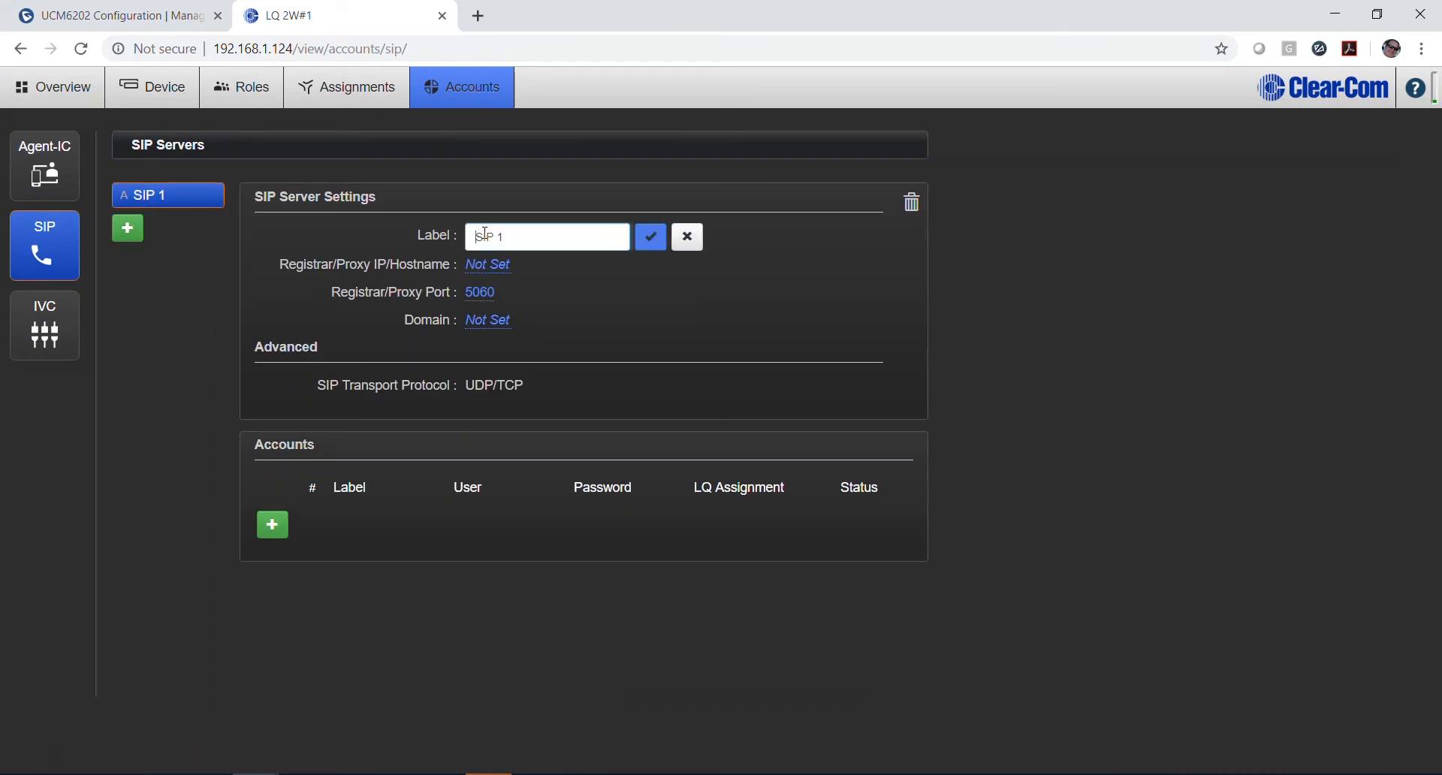
left_click(658, 239)
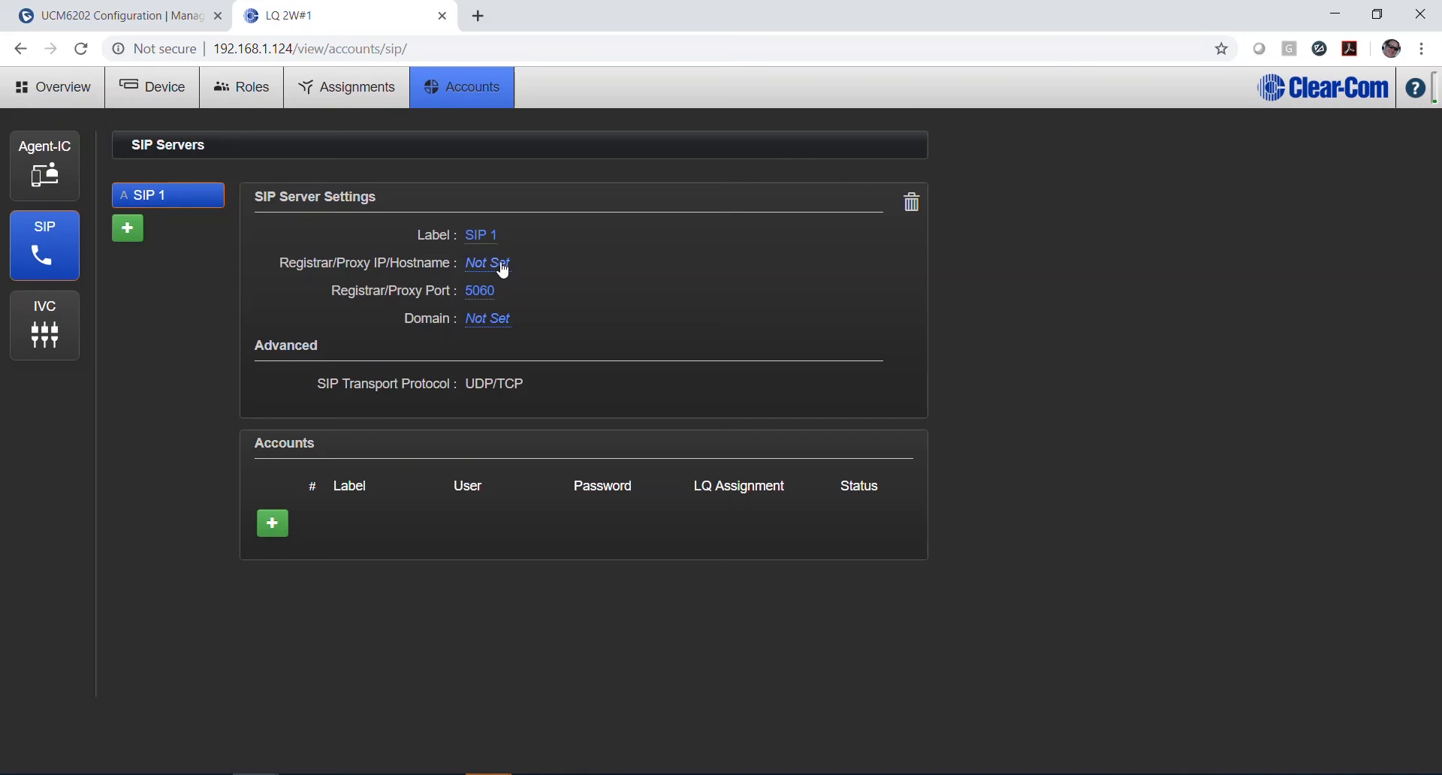
Step: Set SIP 1's registrar to 192.168.1.104 and add an empty account row beneath it
left_click(470, 265)
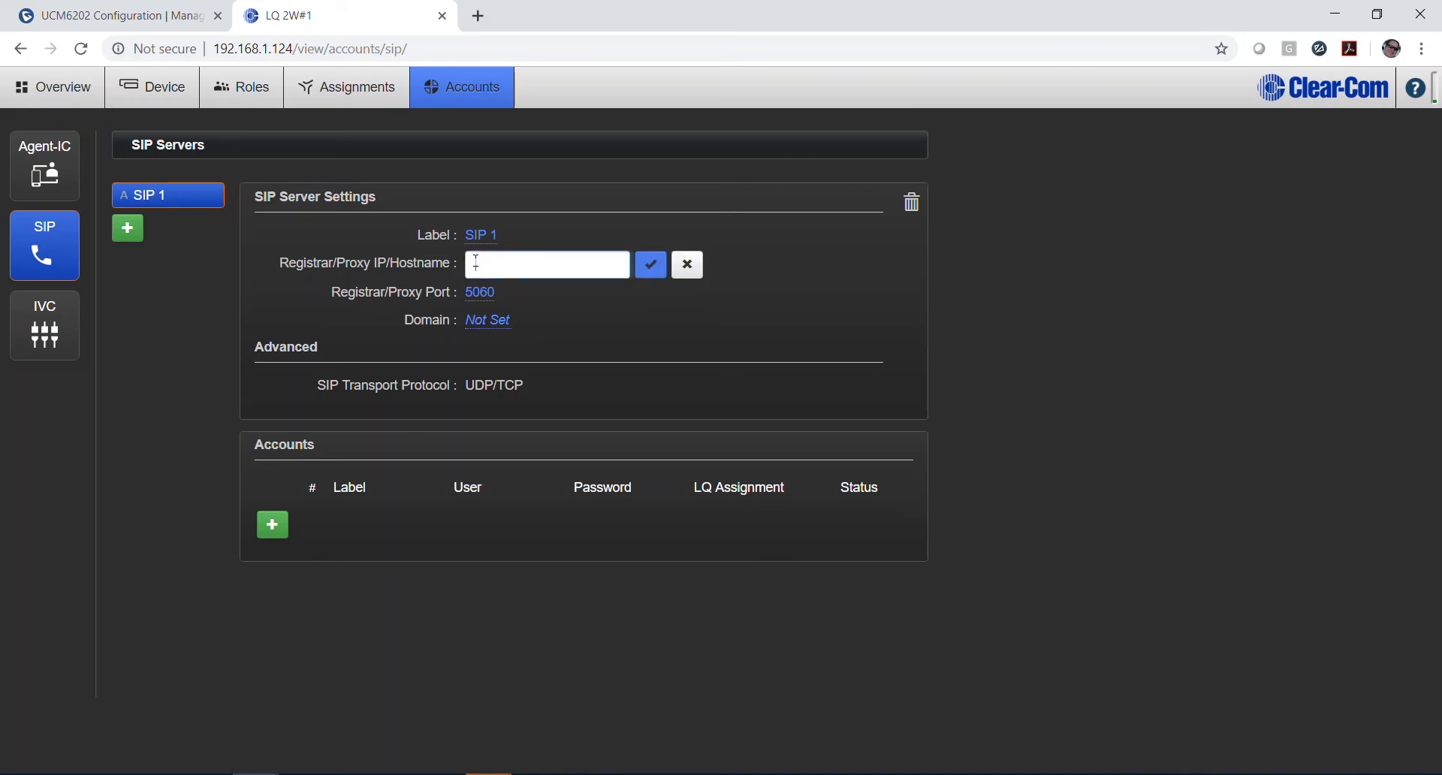
type("192.168.1.104")
left_click(655, 270)
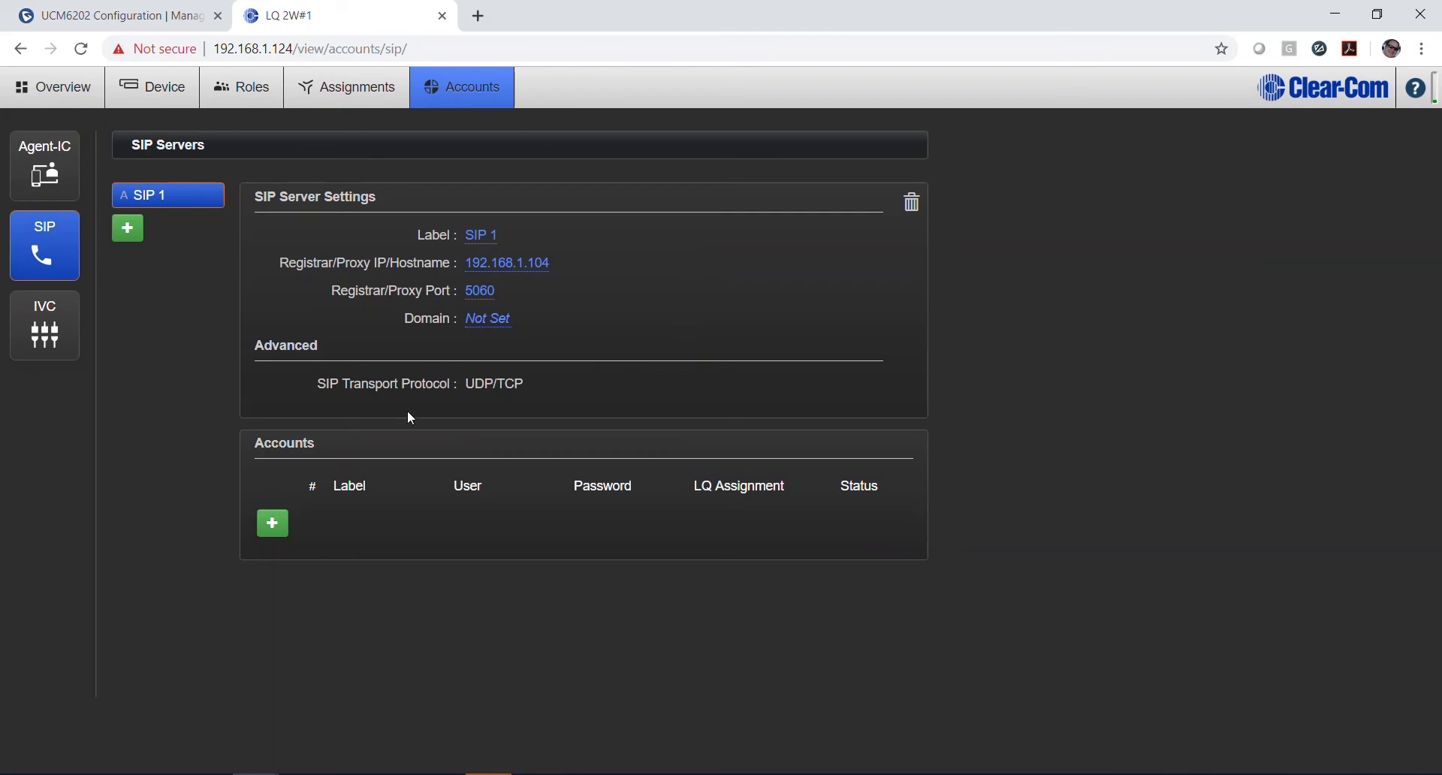
left_click(274, 527)
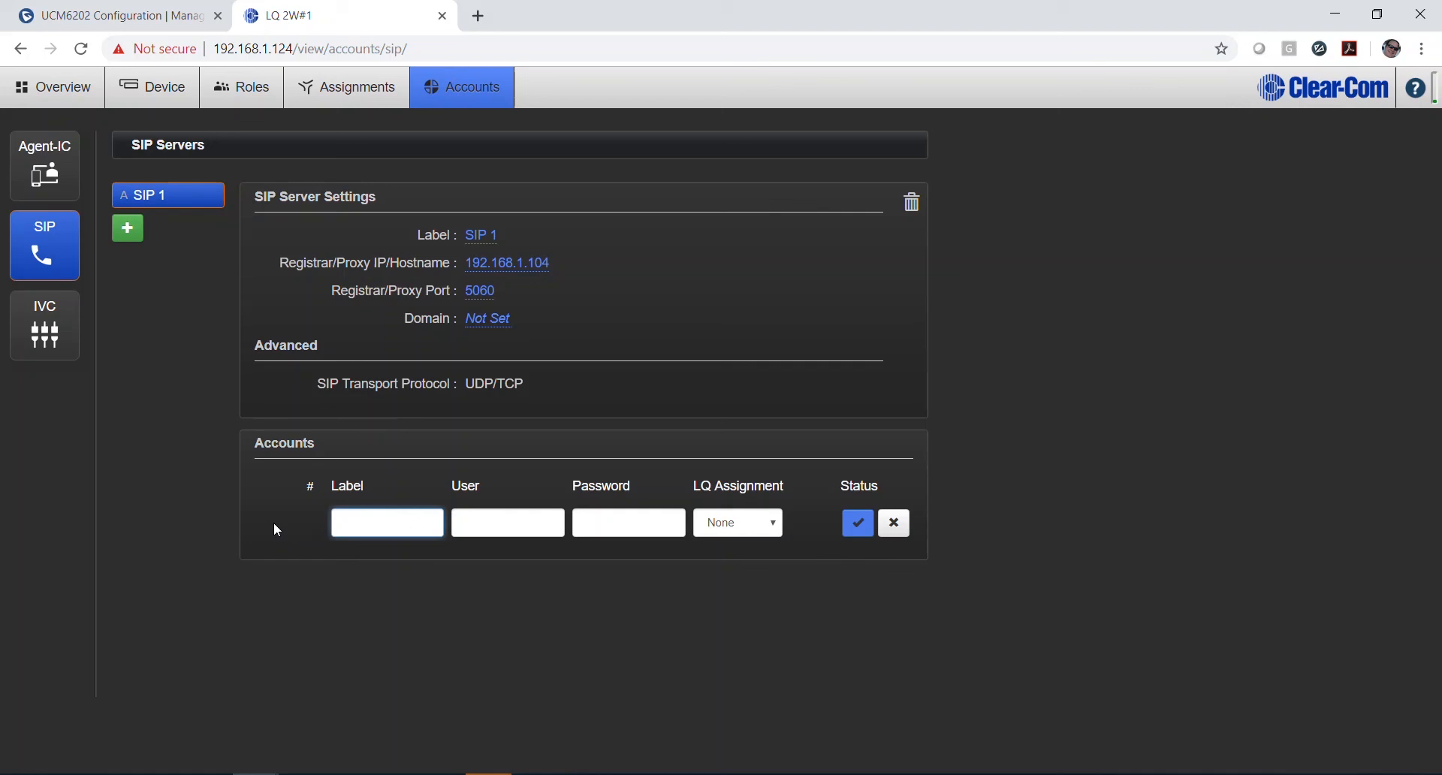
Step: Fill in account LQ1 with user 1010 and its password, assigned to LQ 2W#1, and confirm it is Online
type("LQ1")
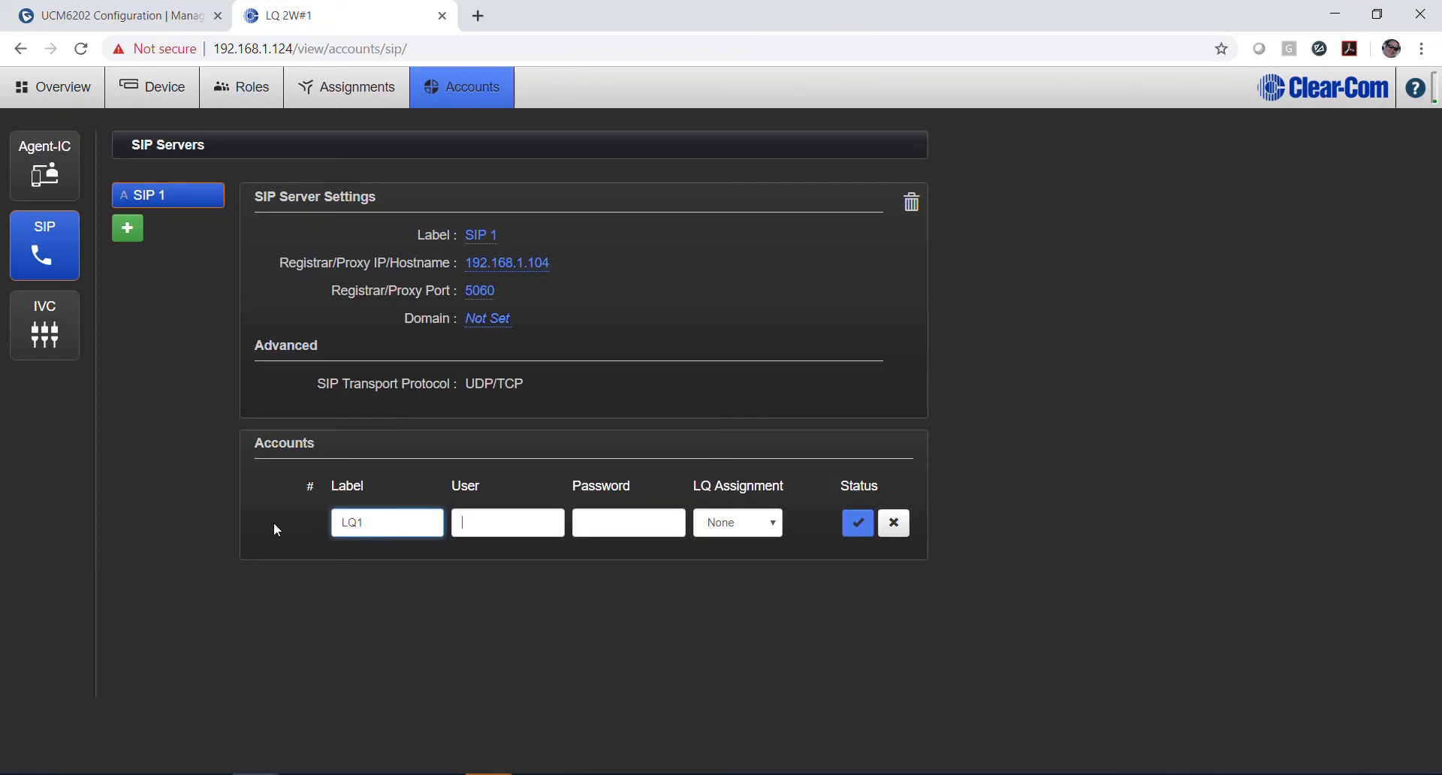
key("Tab")
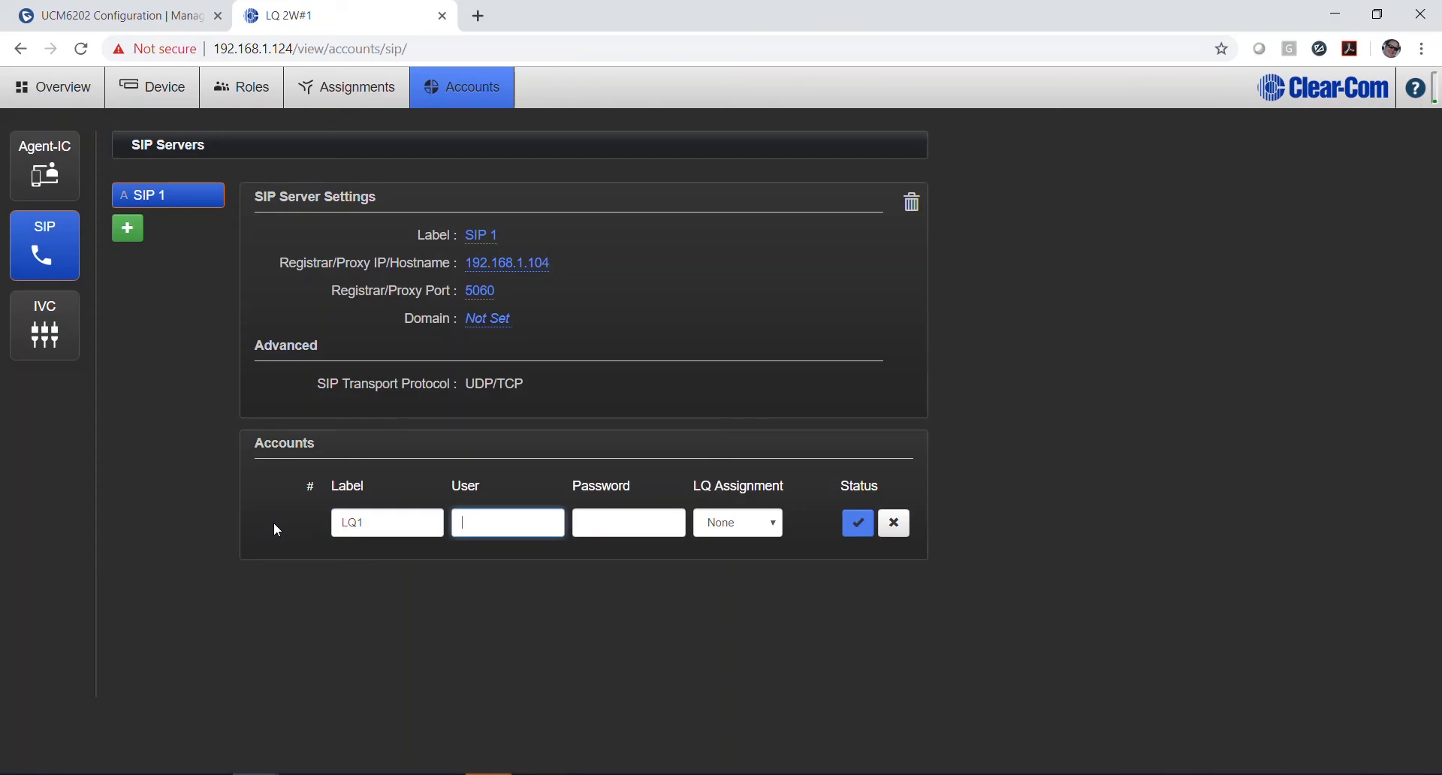
type("1010")
left_click(610, 524)
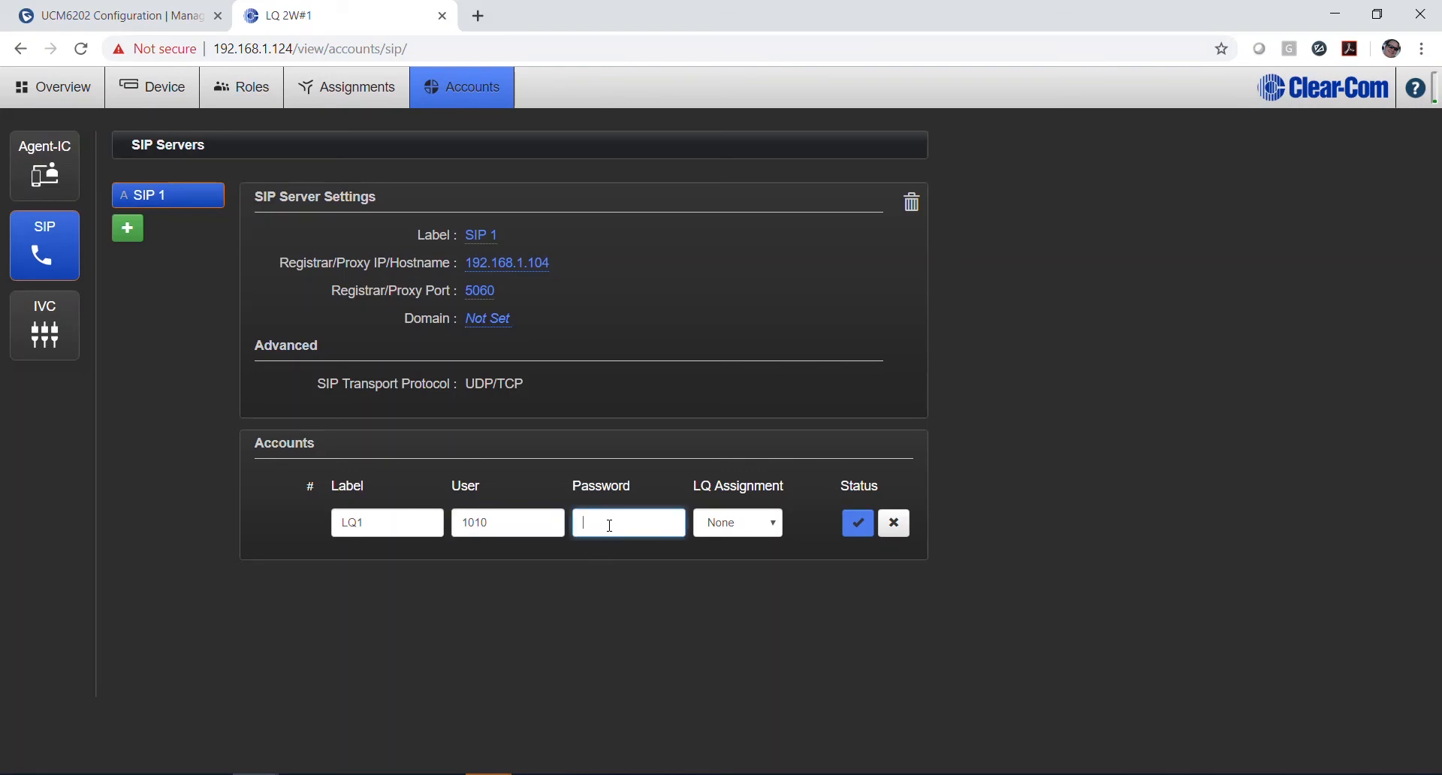
left_click(764, 522)
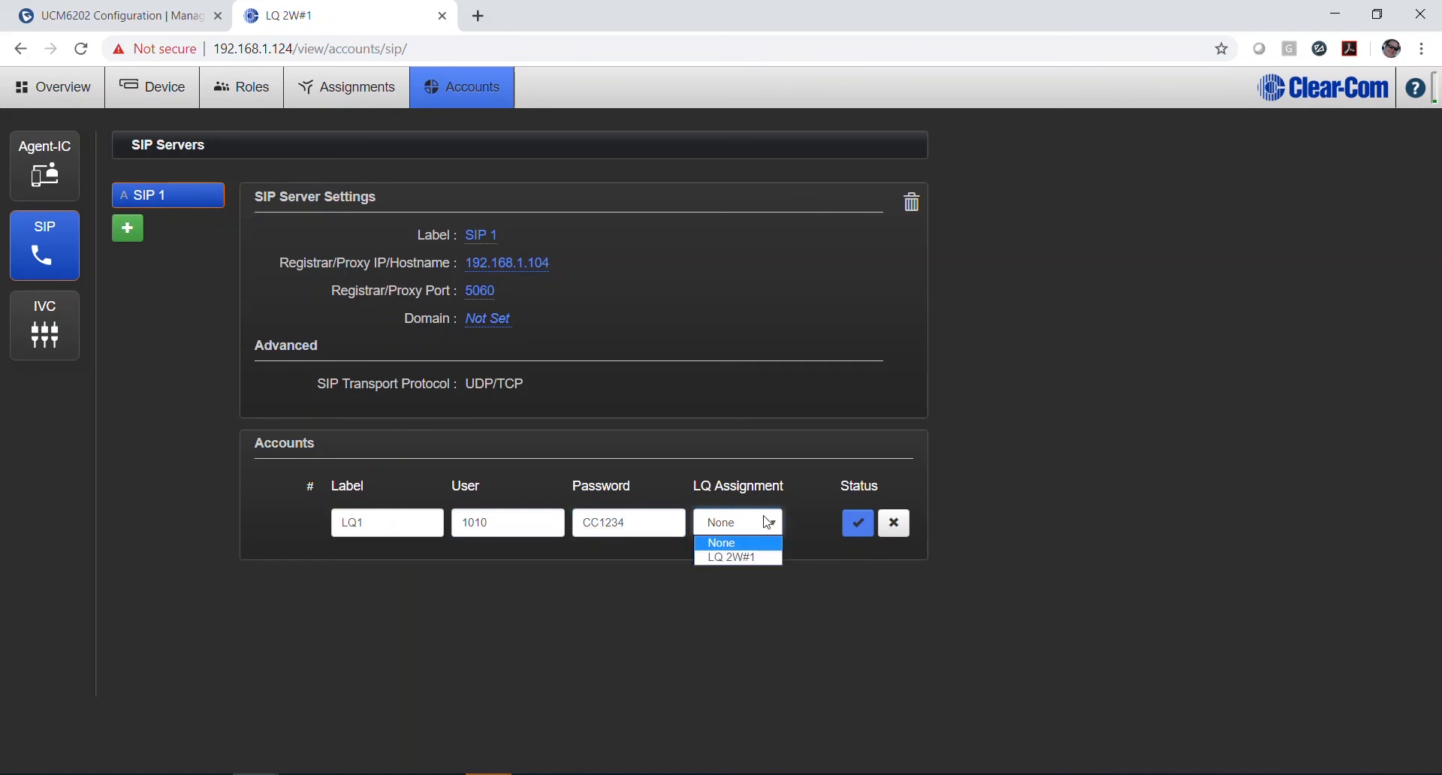
left_click(739, 558)
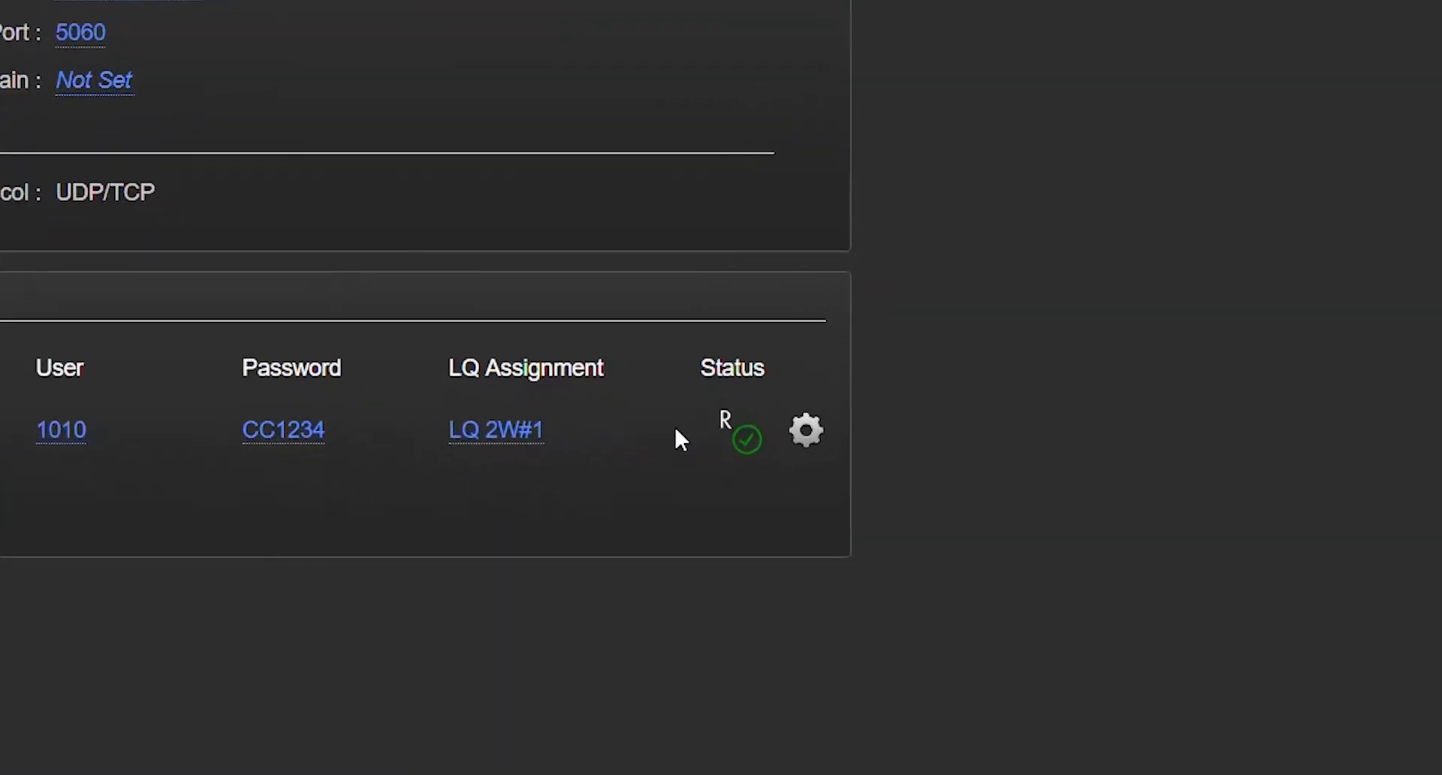
mouse_move(717, 416)
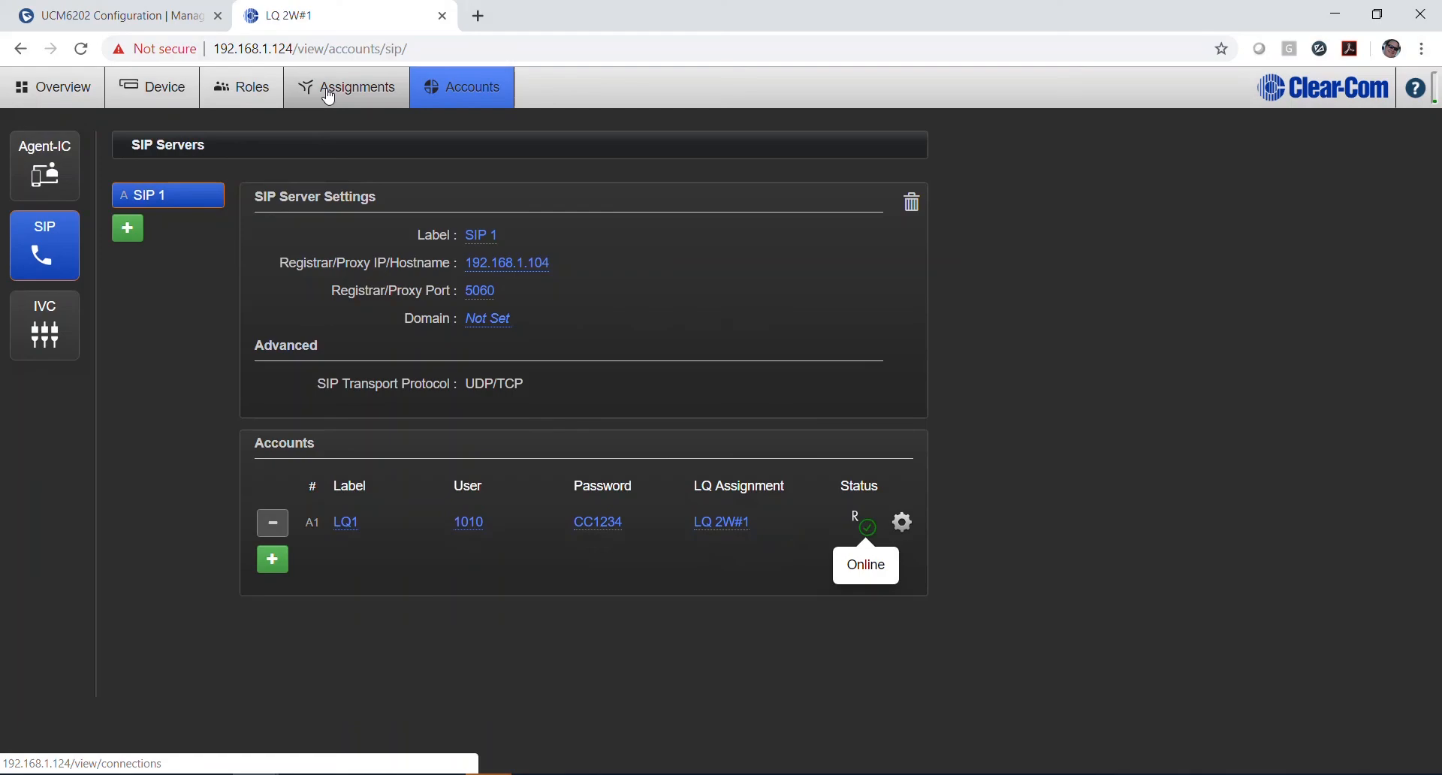
Step: In the Assignments view, add port A1 LQ1 to Channel 1
left_click(328, 97)
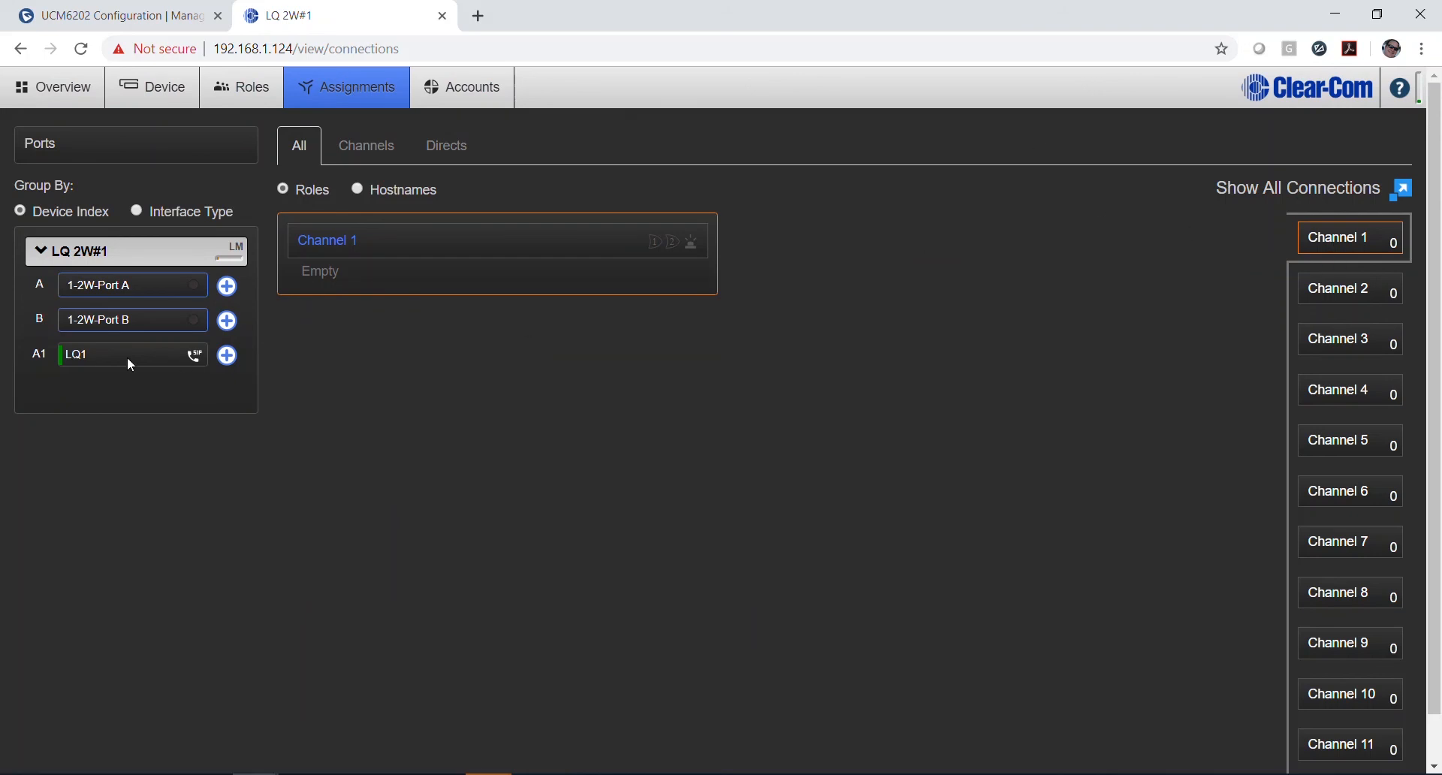
left_click(226, 355)
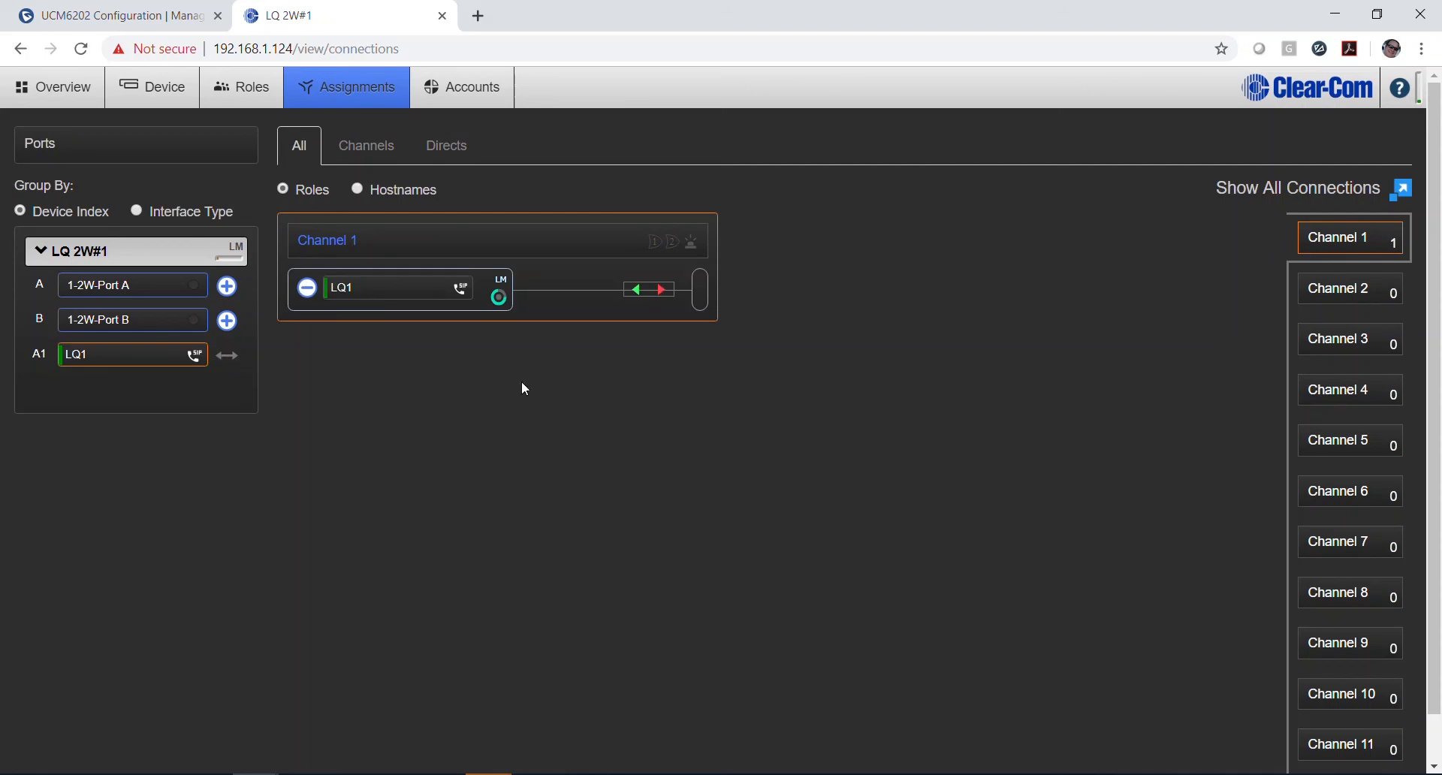
left_click(722, 773)
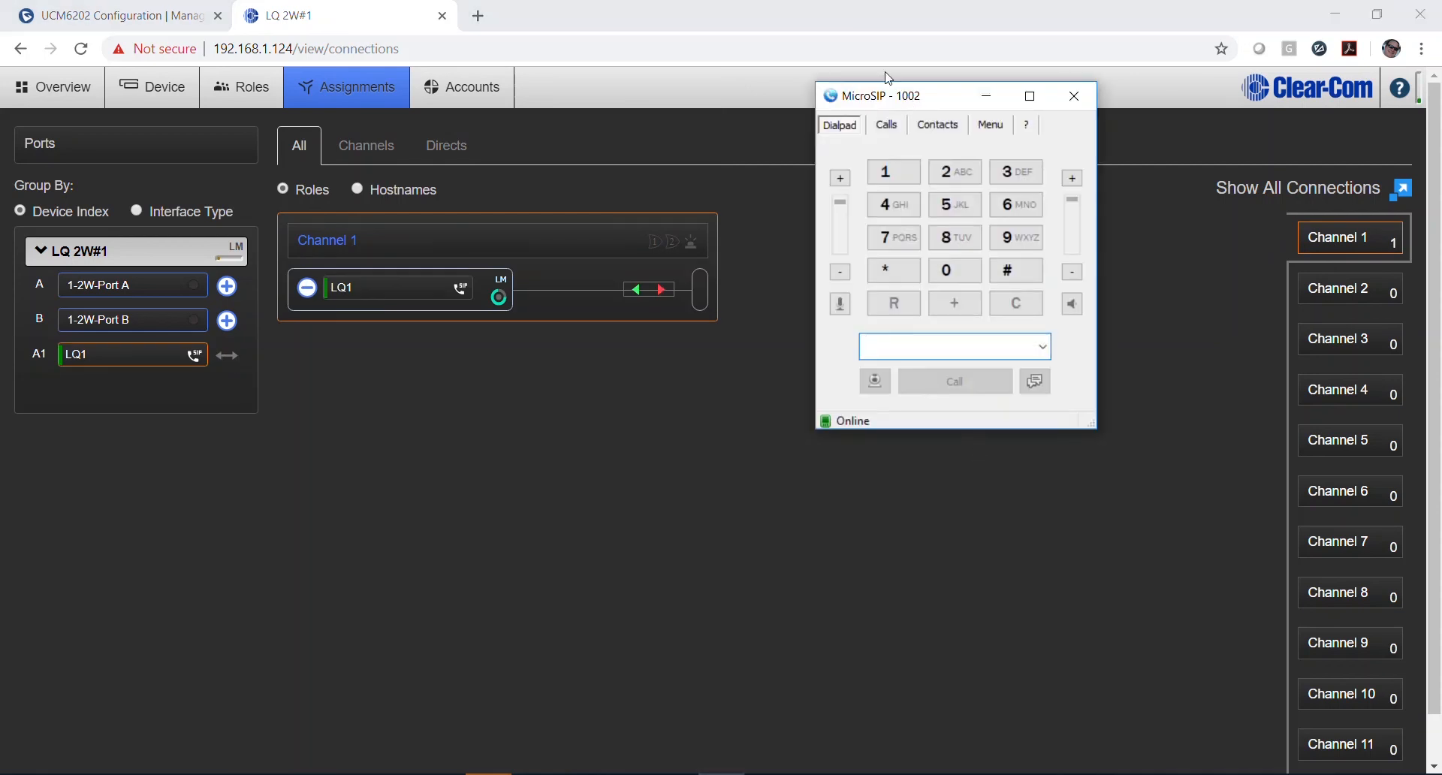
Step: Dial 1010 on the MicroSIP dialpad and place the call
left_click(918, 172)
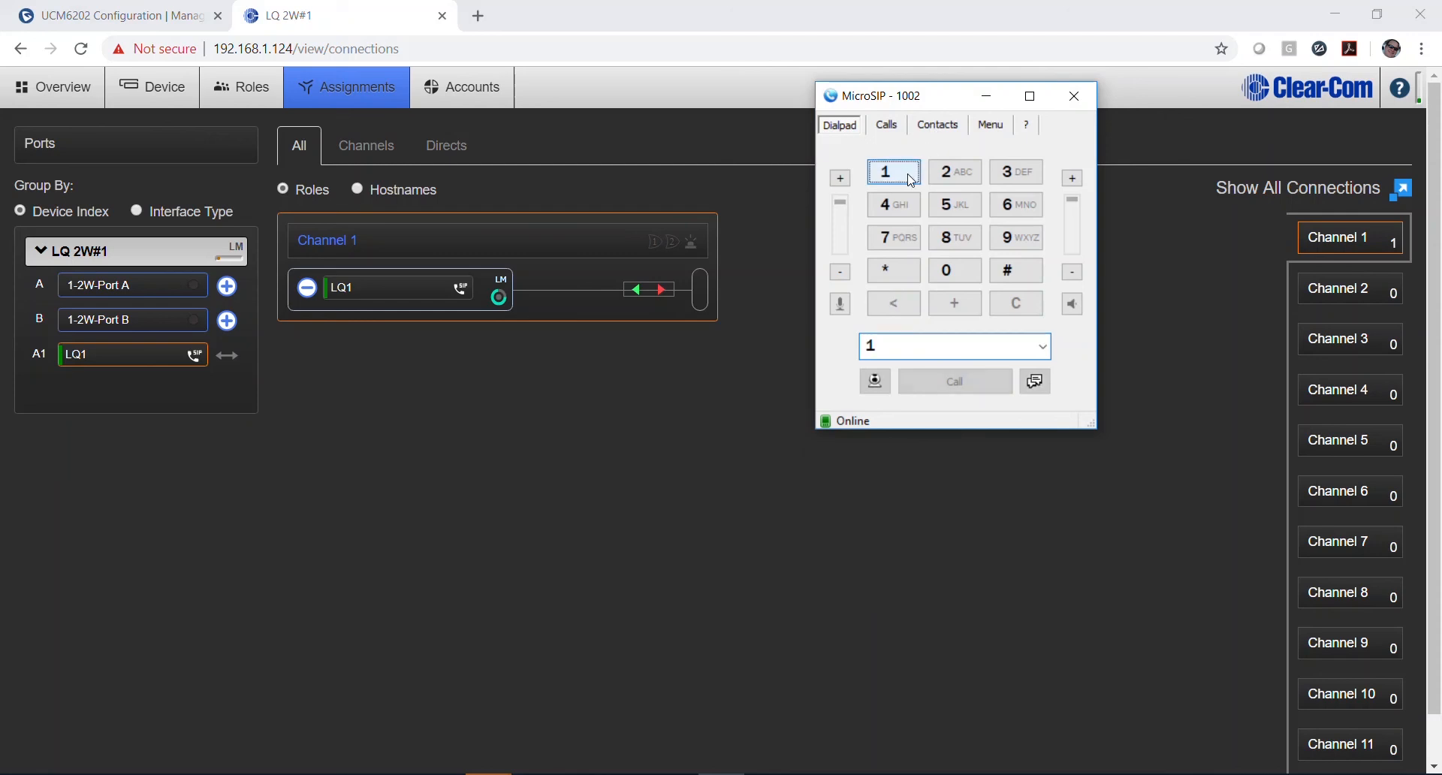
left_click(948, 271)
left_click(902, 180)
left_click(946, 269)
left_click(958, 382)
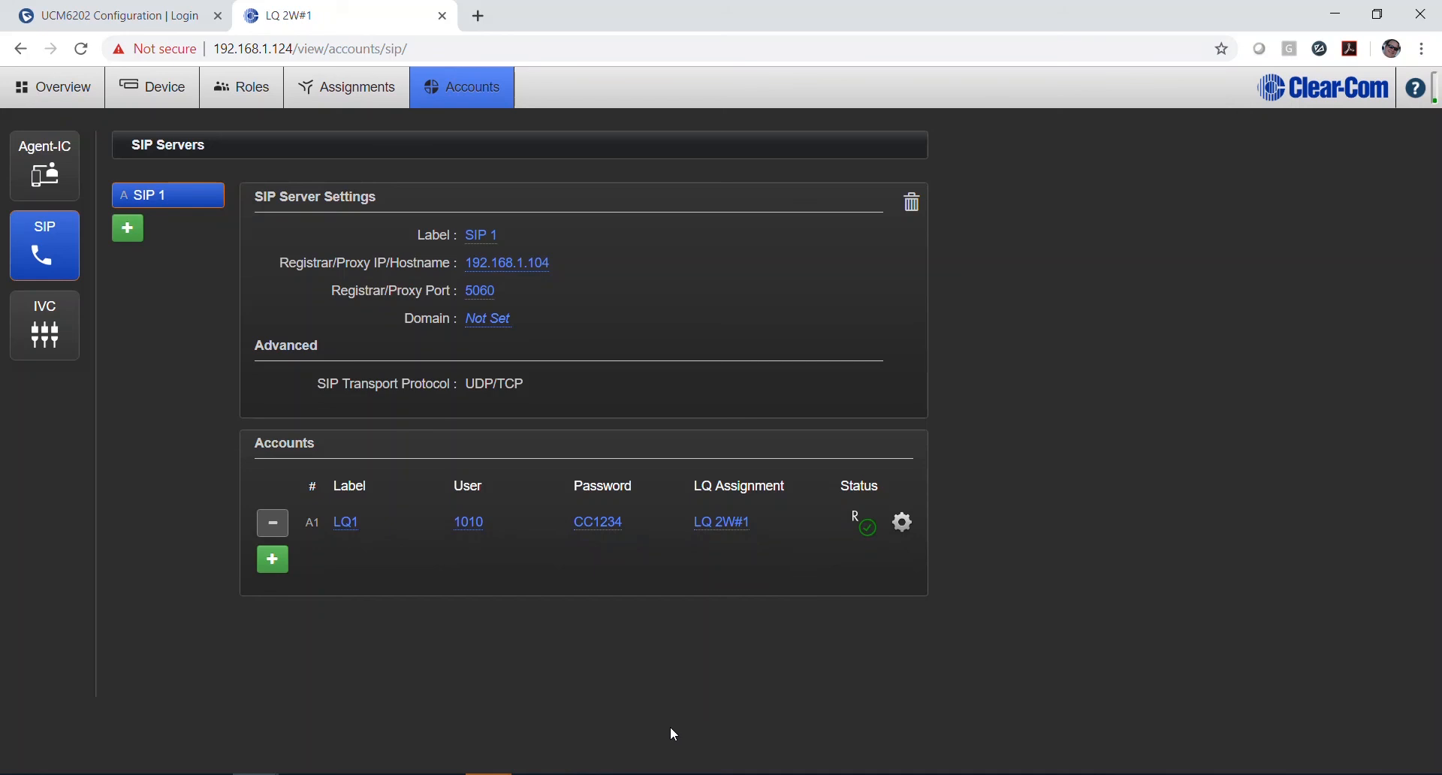
Step: Add a second, blank SIP account row below the LQ1 account
left_click(273, 559)
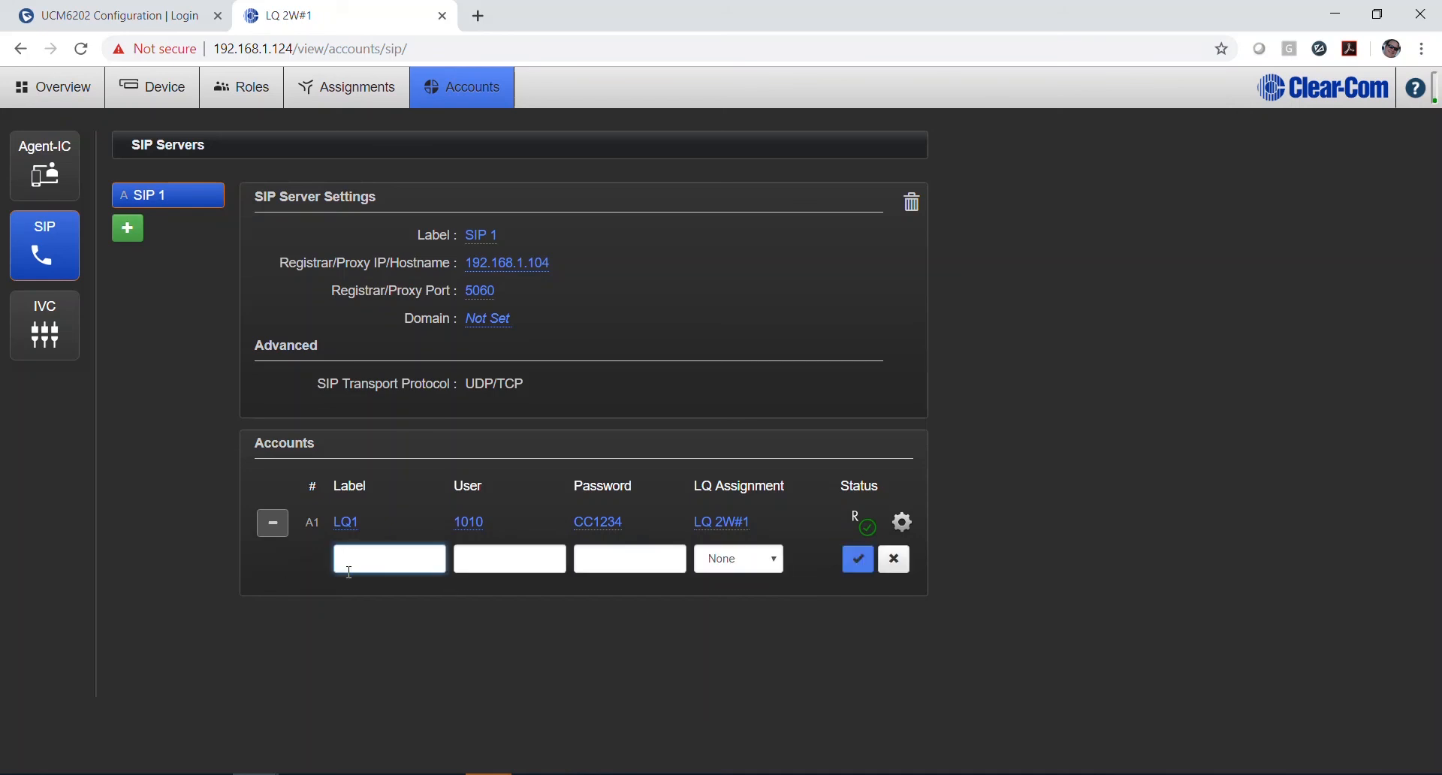